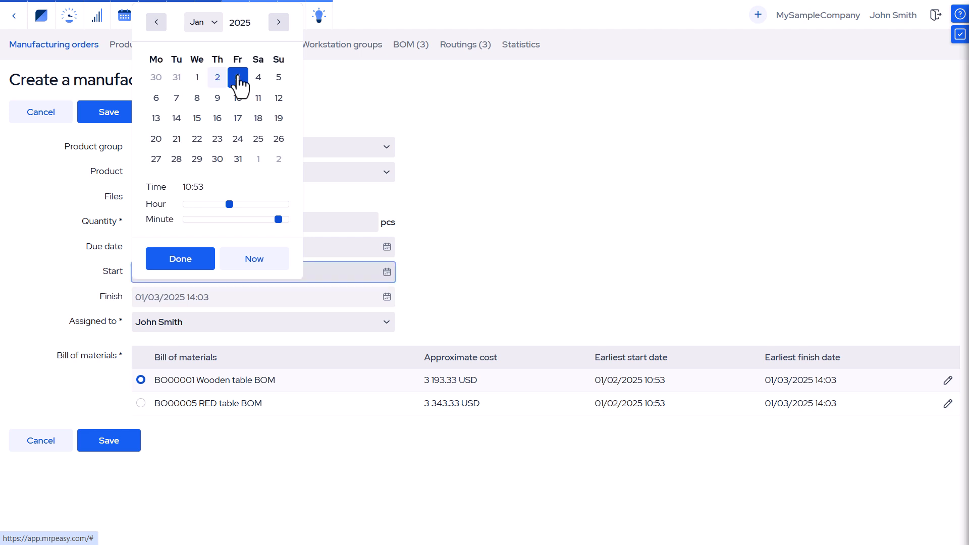
Set the Wooden table manufacturing order's start date to 01/03/2025 and its due date to 01/13/2025.
{"action": "left_click", "coordinate": [185, 265]}
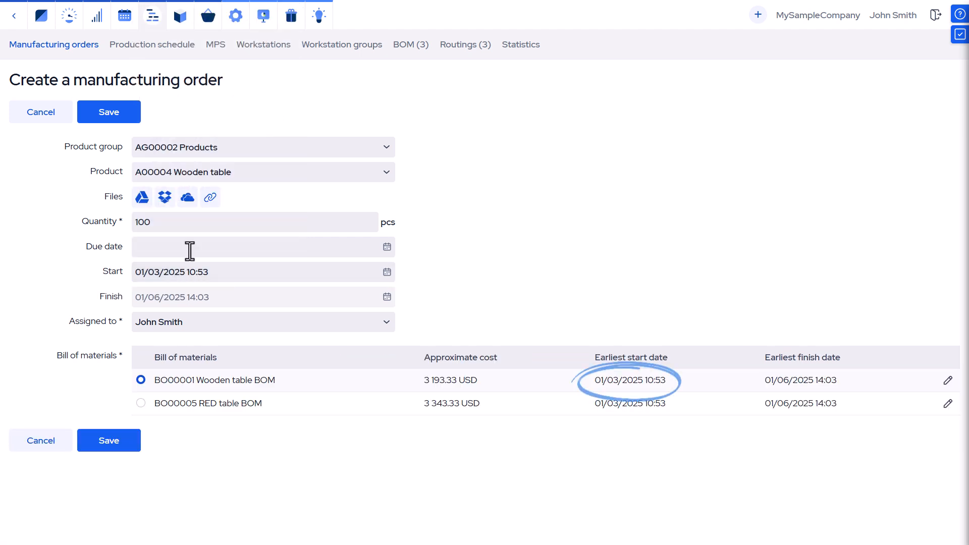
{"action": "left_click", "coordinate": [190, 243]}
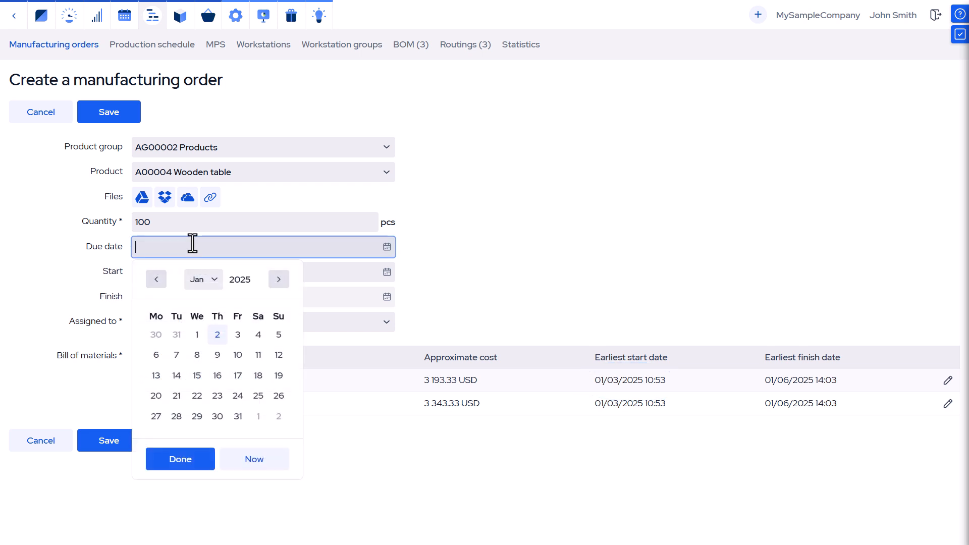
{"action": "left_click", "coordinate": [157, 377]}
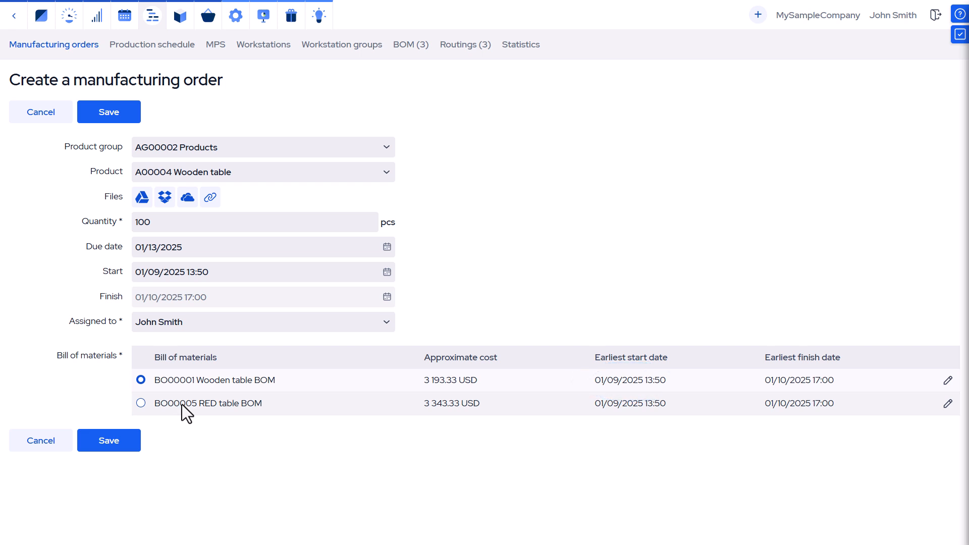
In BO00001 Wooden table BOM, assign the Painting operation of the R00001 Wooden table routing to a different worker.
{"action": "left_click", "coordinate": [945, 386]}
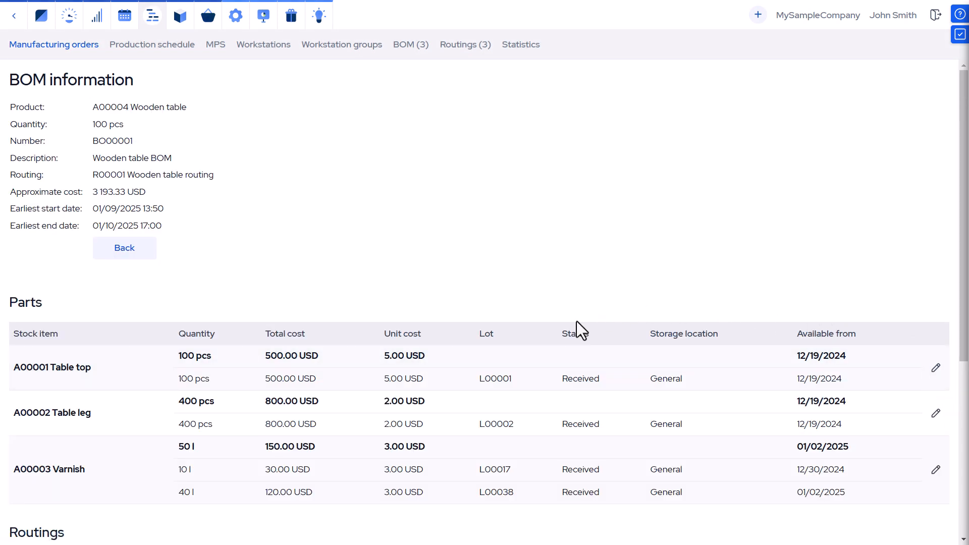
{"action": "scroll", "coordinate": [577, 321], "scroll_direction": "down", "scroll_amount": 5}
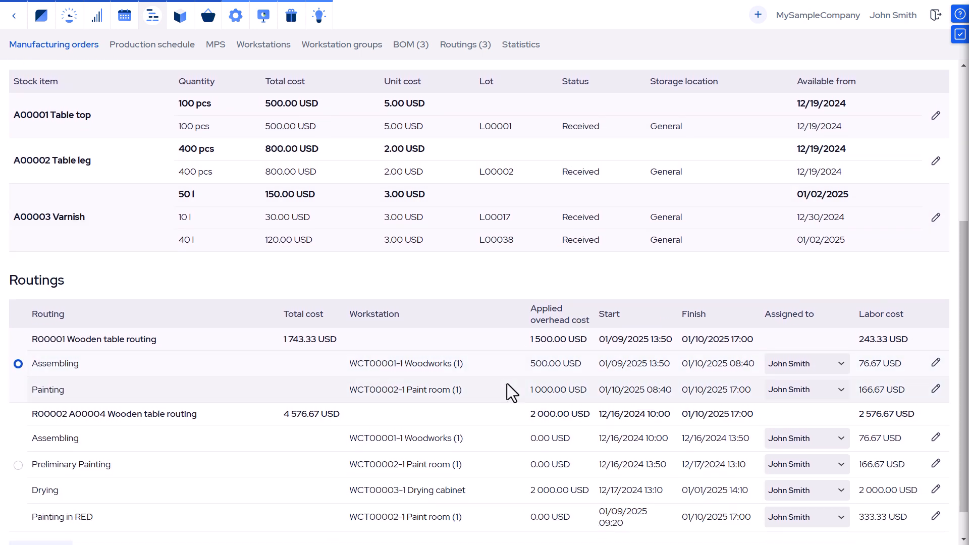
{"action": "left_click", "coordinate": [838, 389]}
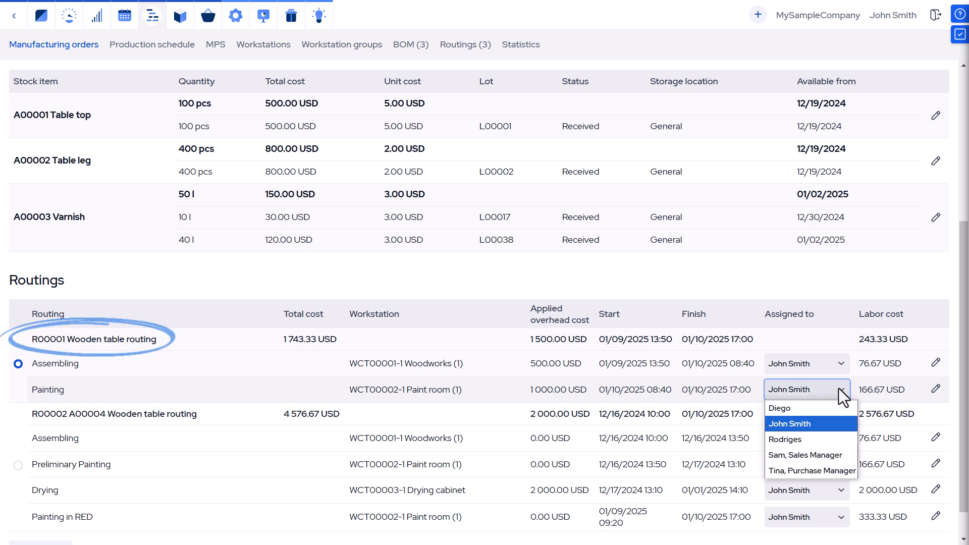
{"action": "left_click", "coordinate": [815, 438]}
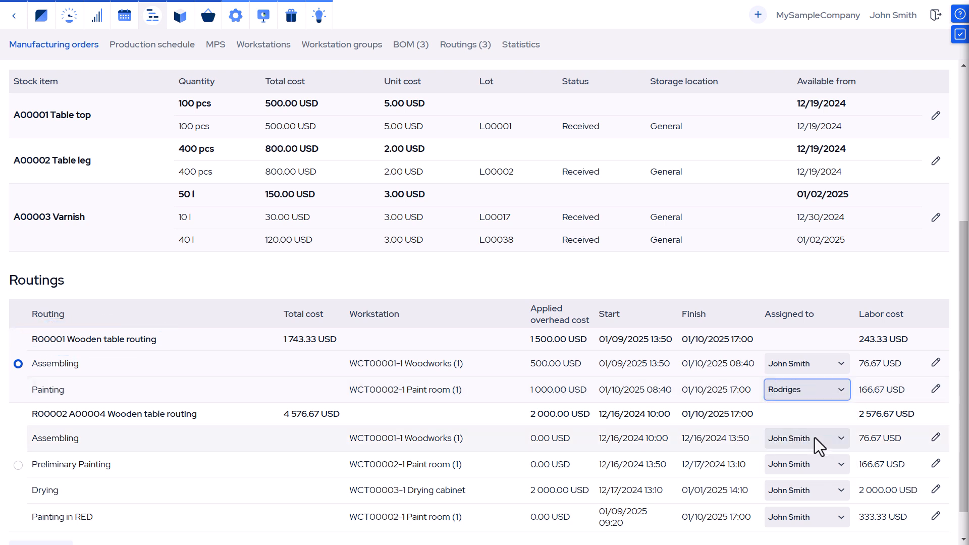
Change the workstation of the R00001 Painting operation and save the manufacturing order.
{"action": "left_click", "coordinate": [934, 389]}
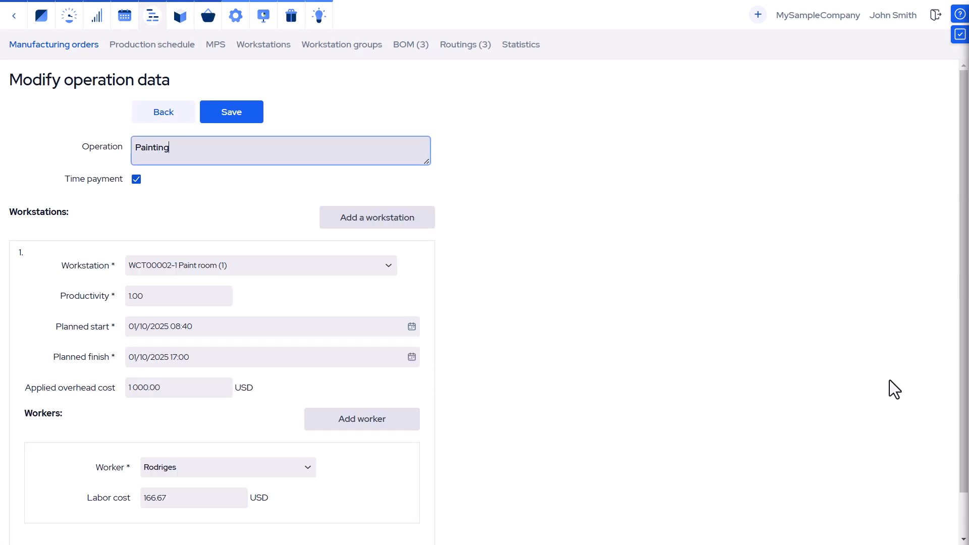
{"action": "left_click", "coordinate": [386, 269]}
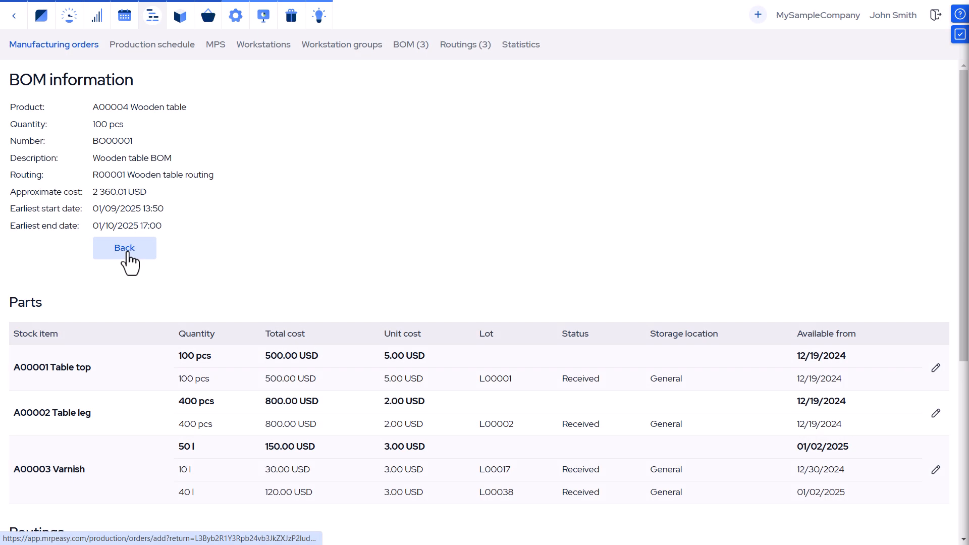
{"action": "left_click", "coordinate": [127, 254]}
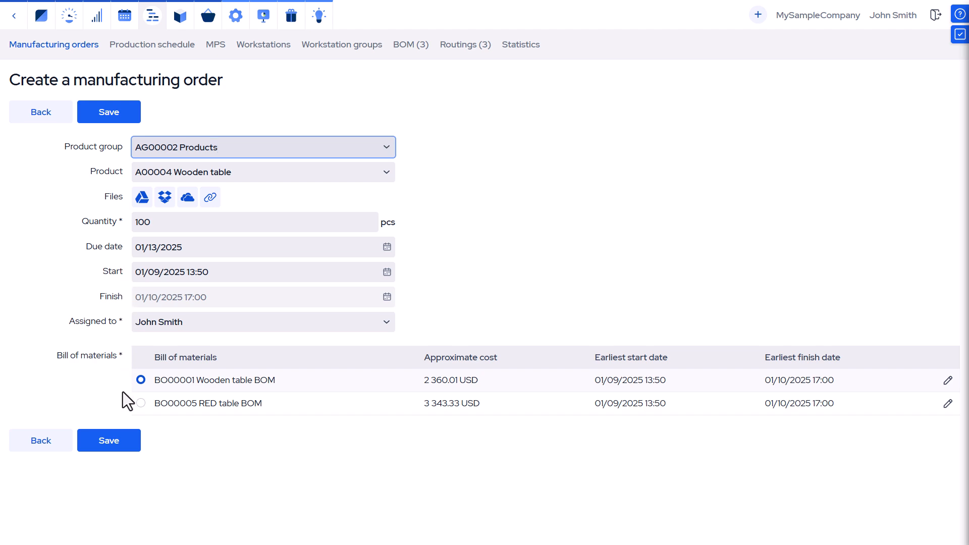
{"action": "left_click", "coordinate": [130, 448]}
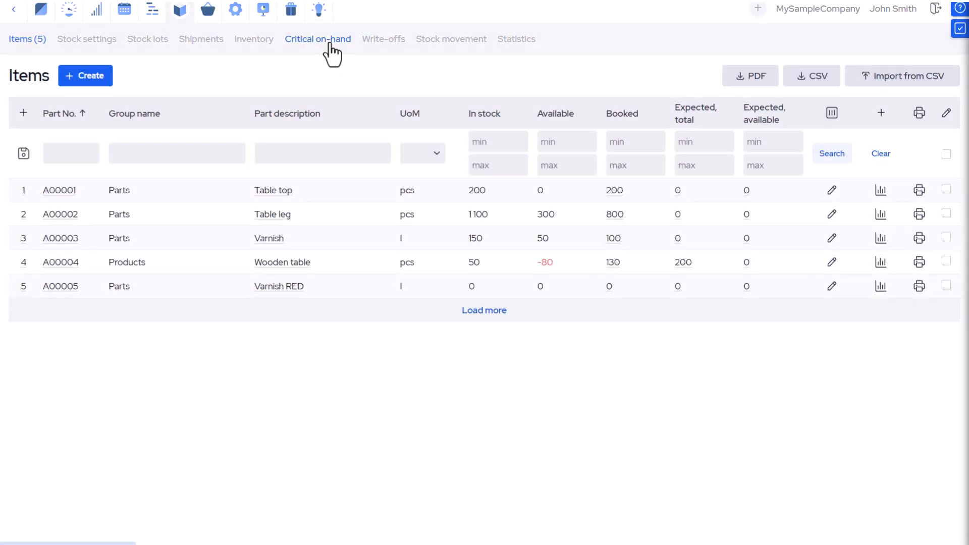
From the critical on-hand list, set the reorder point of the Wooden table to 20 pcs.
{"action": "left_click", "coordinate": [330, 44]}
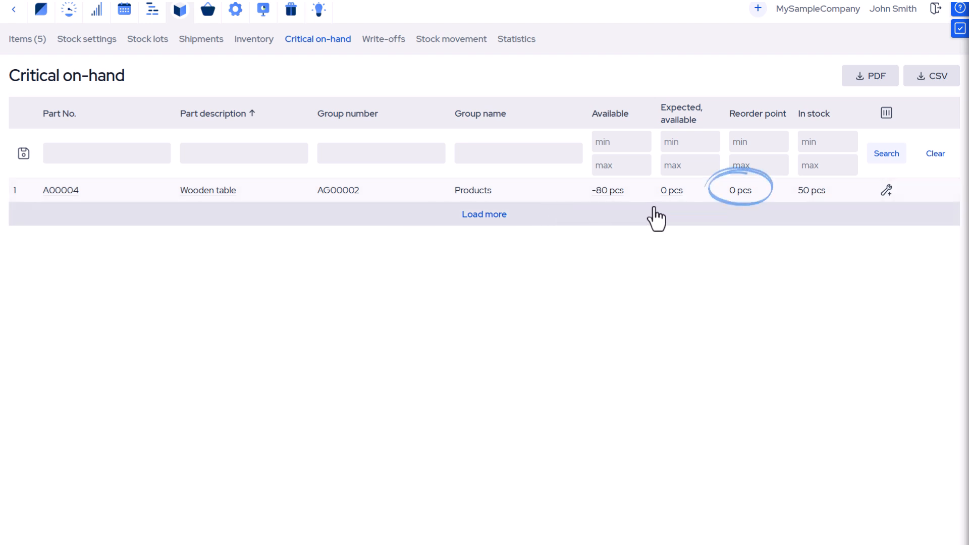
{"action": "left_click", "coordinate": [222, 191]}
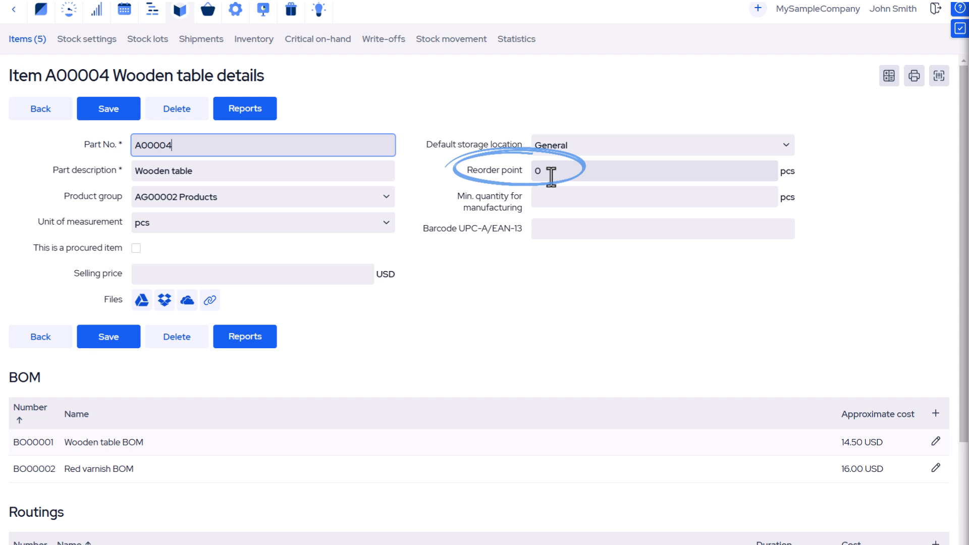
{"action": "left_click", "coordinate": [527, 171]}
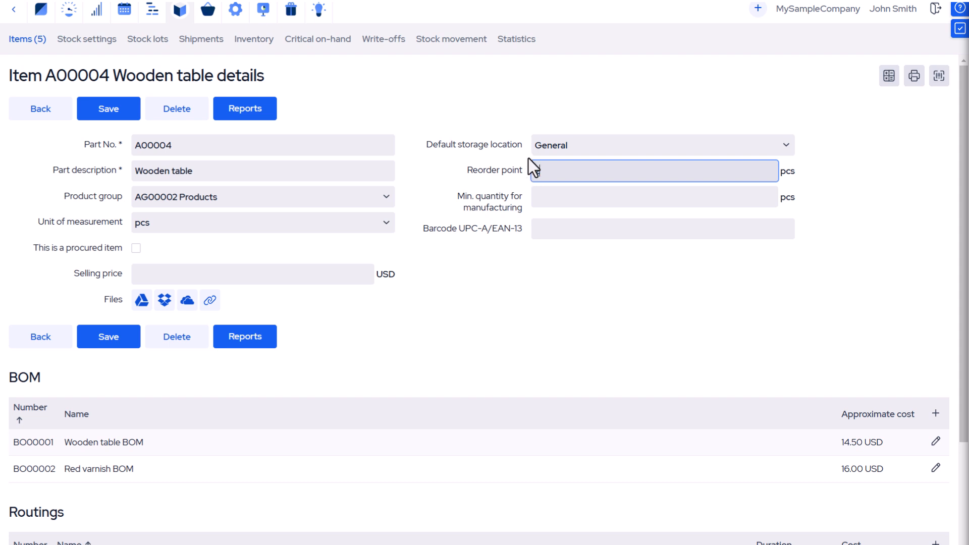
{"action": "type", "text": "20"}
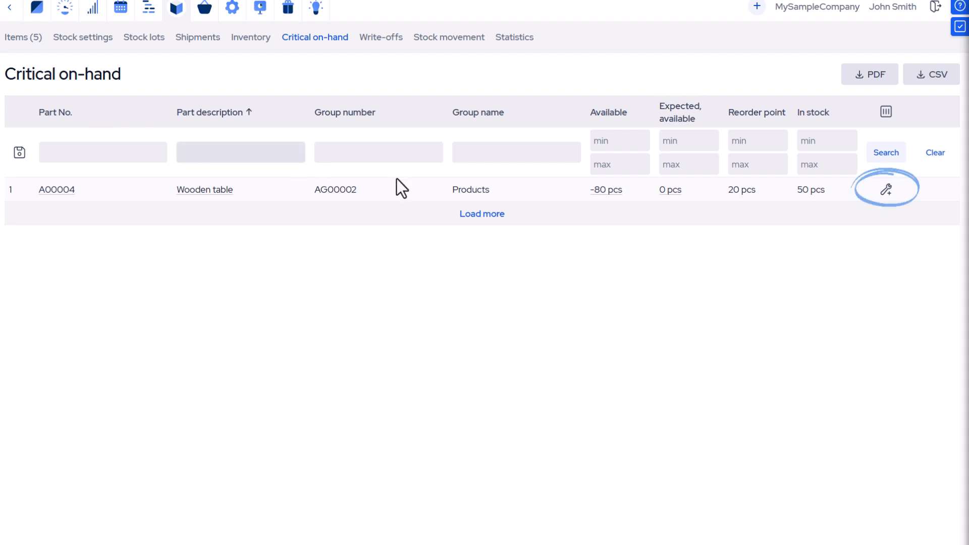
Create a manufacturing order for 100 Wooden tables from the critical on-hand list, using BO00001 Wooden table BOM.
{"action": "left_click", "coordinate": [888, 195]}
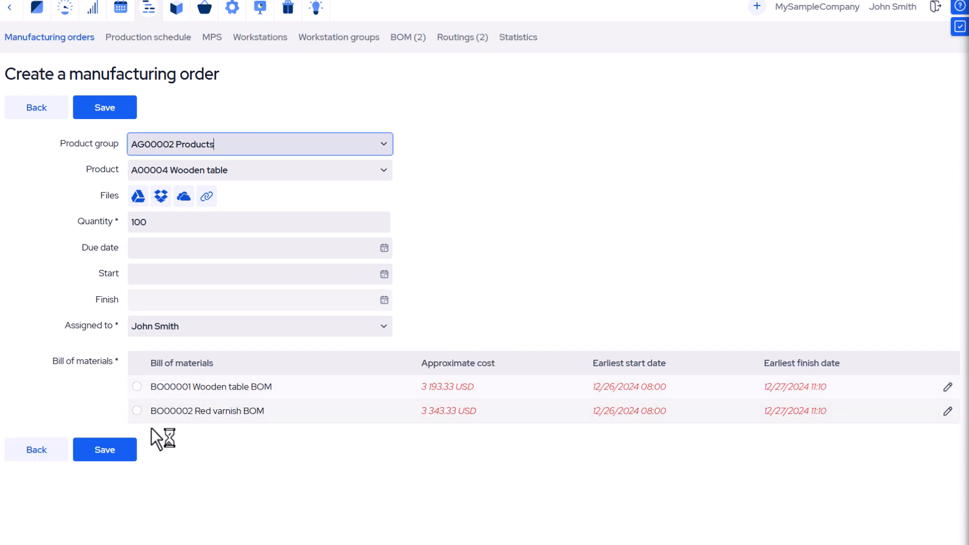
{"action": "left_click", "coordinate": [137, 385]}
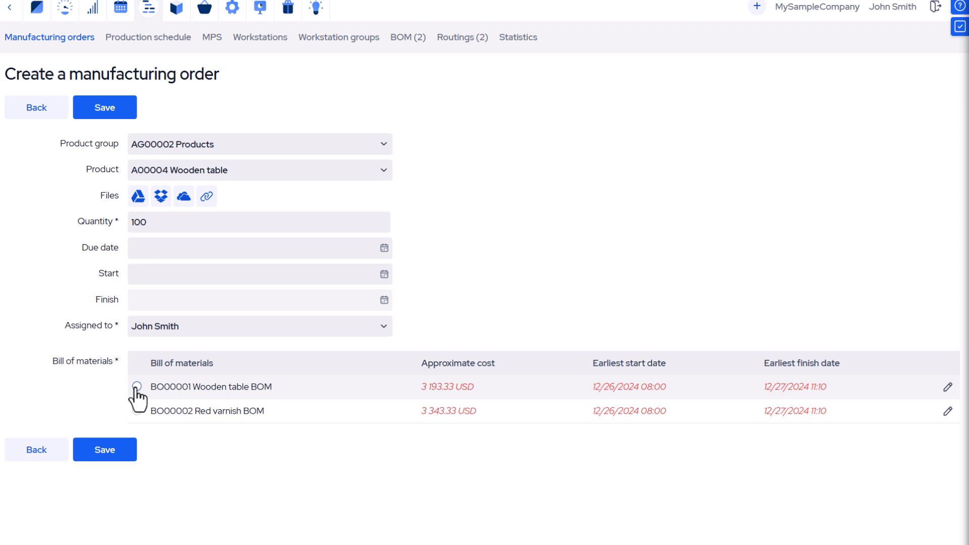
{"action": "left_click", "coordinate": [110, 455]}
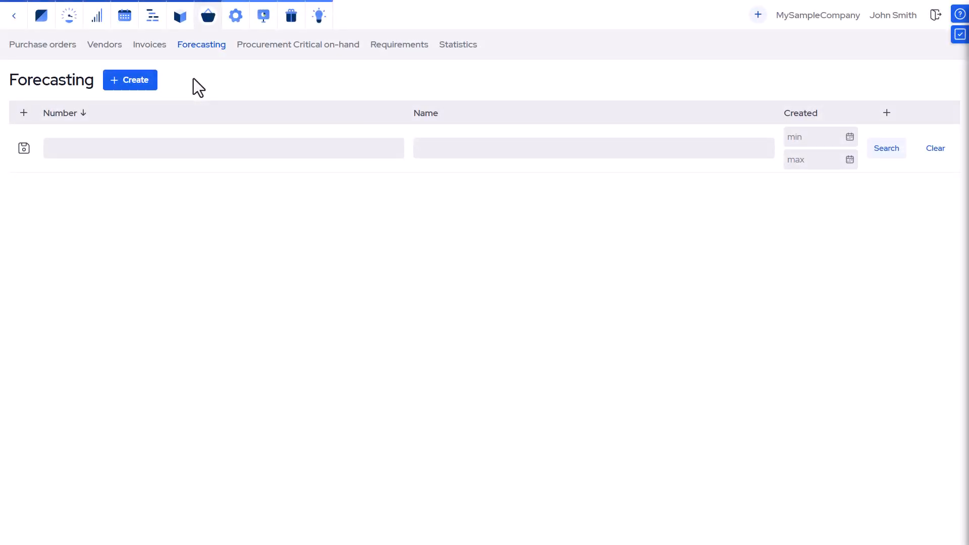
Create the Spring Campaign forecast for 1 000 Wooden tables due 05/05/2025 and generate a manufacturing order from it.
{"action": "left_click", "coordinate": [141, 82]}
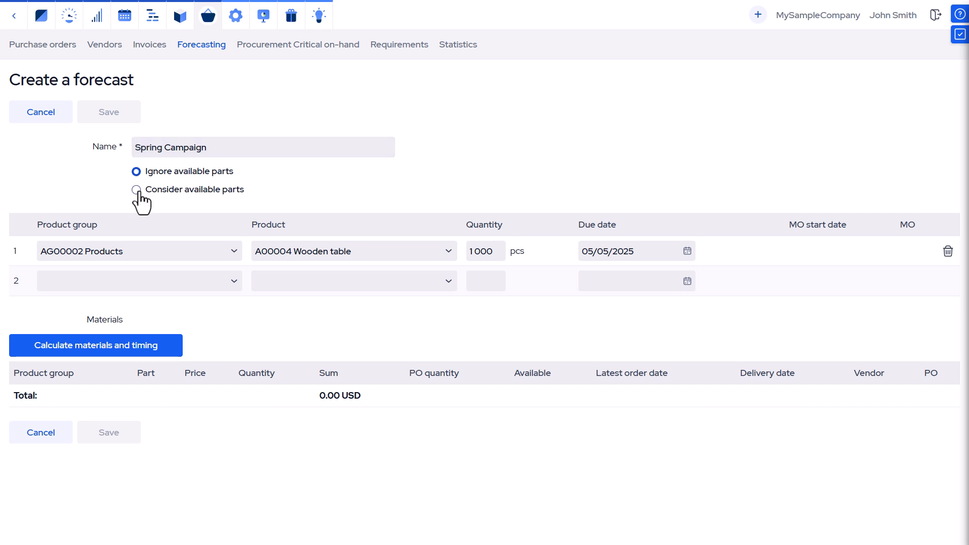
{"action": "left_click", "coordinate": [144, 351]}
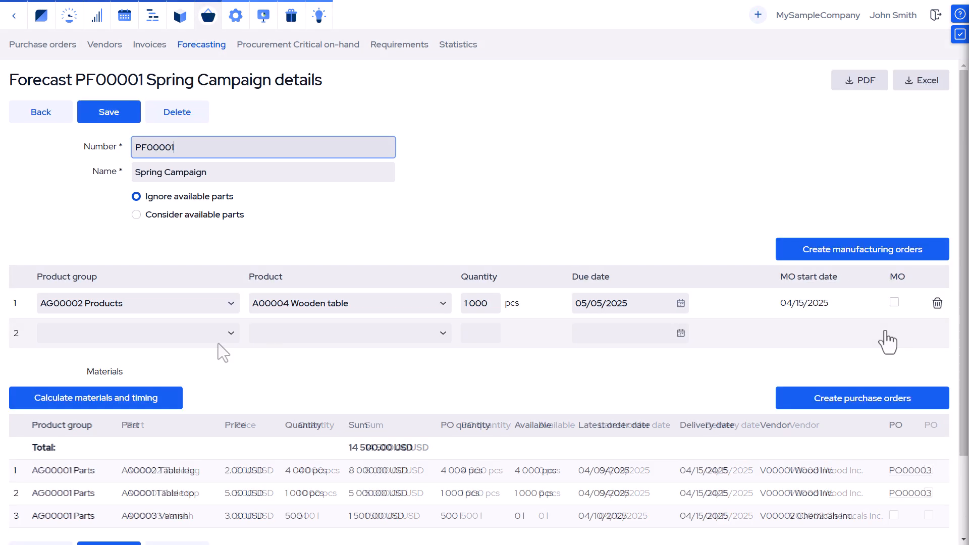
{"action": "left_click", "coordinate": [894, 301]}
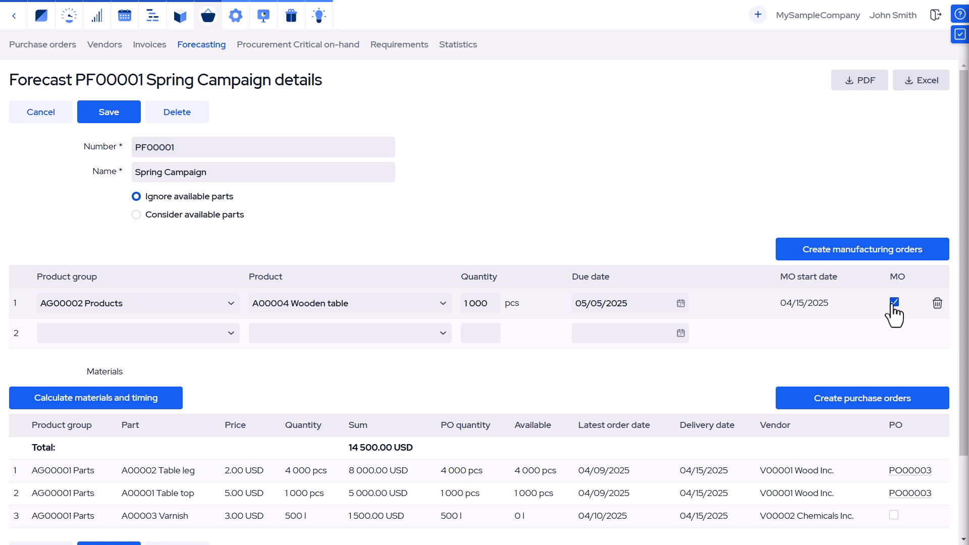
{"action": "left_click", "coordinate": [843, 255]}
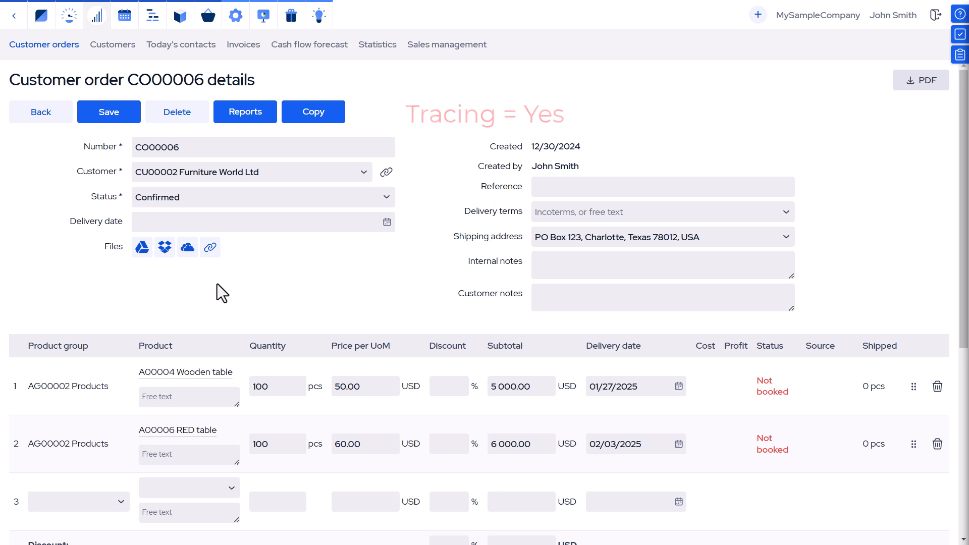
Book all items for the Furniture World Ltd order of Wooden and RED tables, creating MOs for missing products.
{"action": "scroll", "coordinate": [217, 284], "scroll_direction": "down", "scroll_amount": 4}
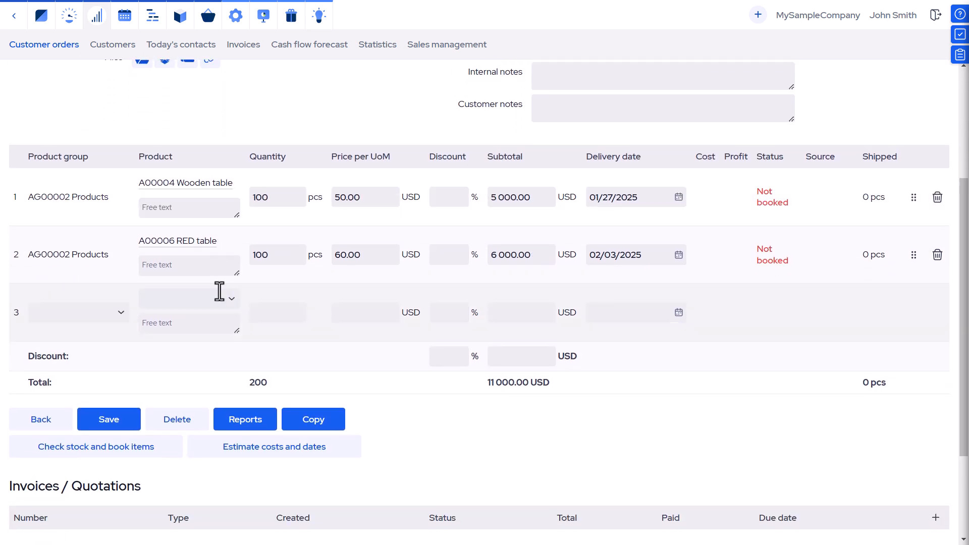
{"action": "left_click", "coordinate": [165, 454]}
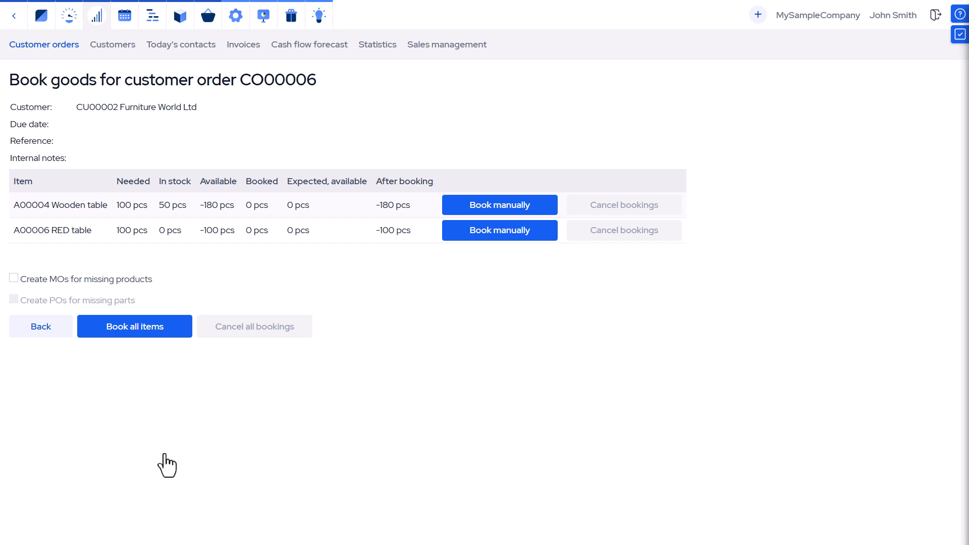
{"action": "left_click", "coordinate": [15, 280]}
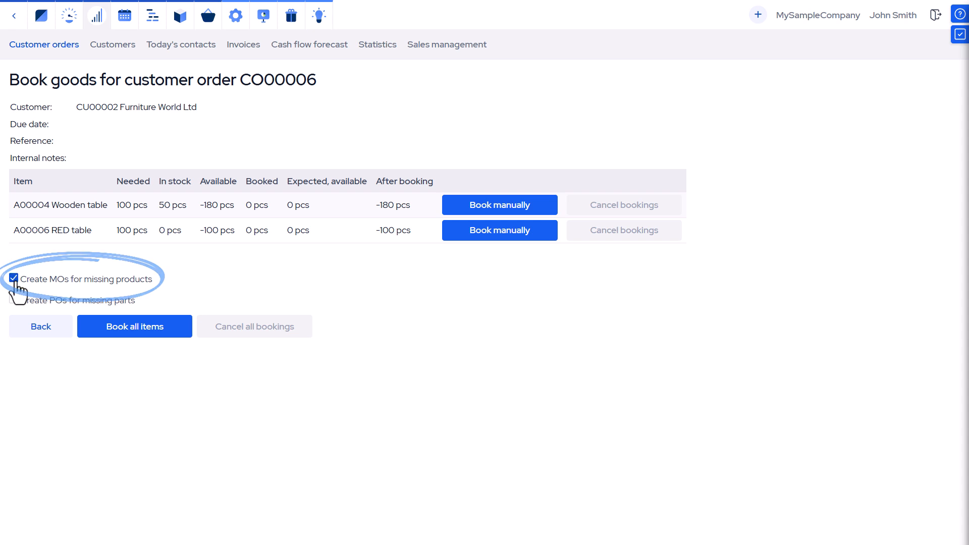
{"action": "left_click", "coordinate": [135, 328]}
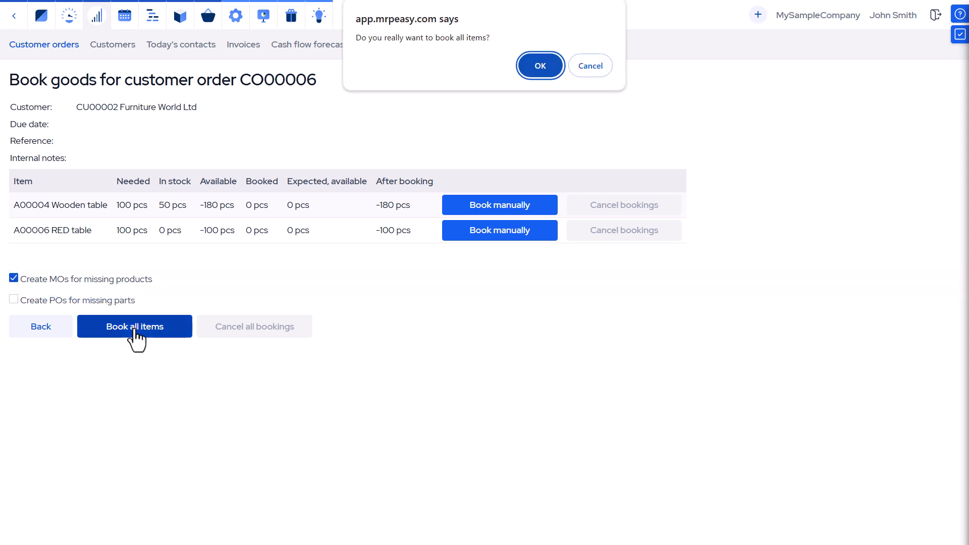
{"action": "left_click", "coordinate": [527, 70]}
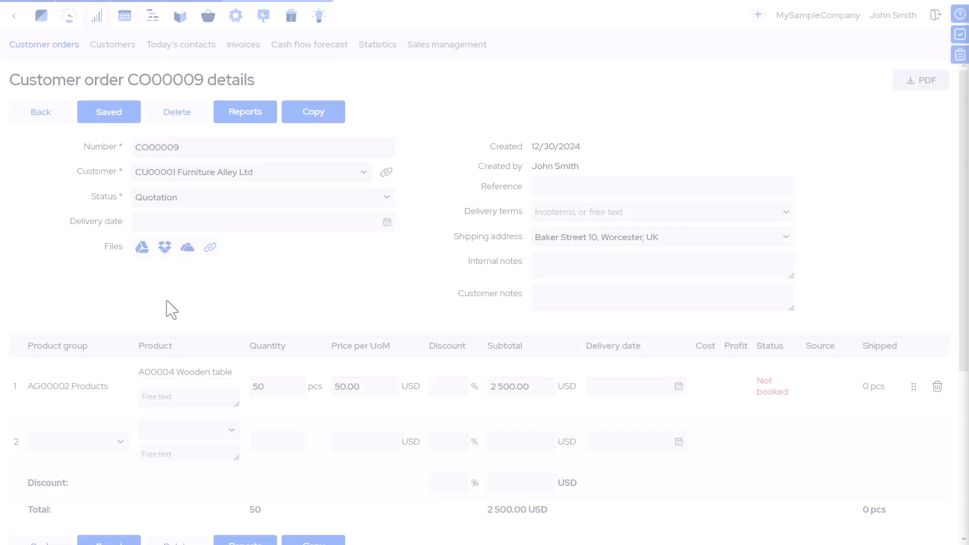
Book all items for the Furniture Alley Ltd order of 50 Wooden tables and the Furniture World Ltd order of 60.
{"action": "scroll", "coordinate": [166, 309], "scroll_direction": "down", "scroll_amount": 4}
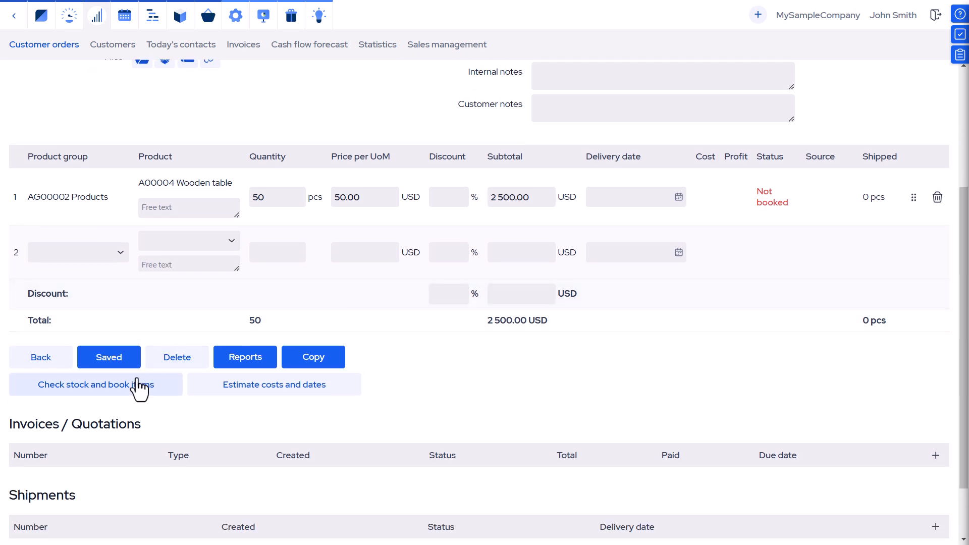
{"action": "left_click", "coordinate": [136, 396]}
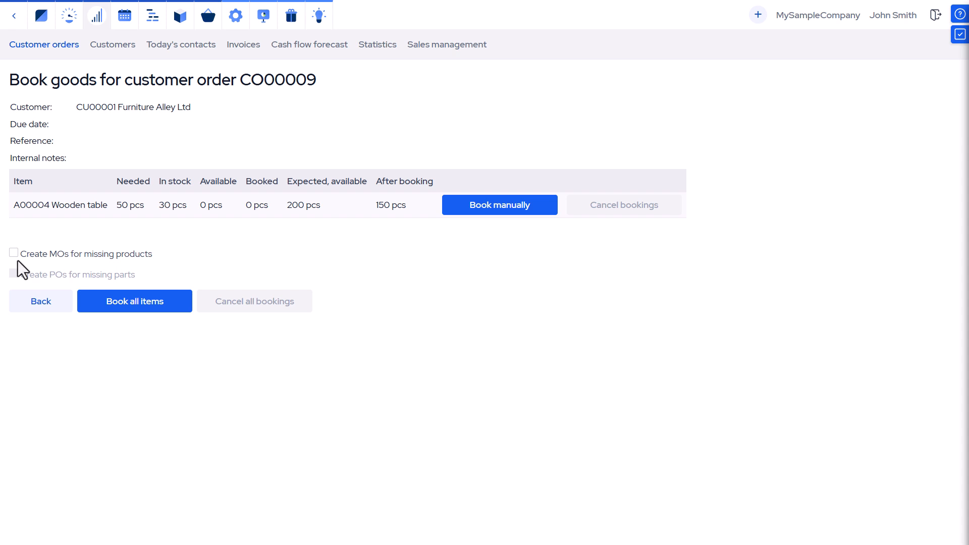
{"action": "left_click", "coordinate": [110, 308]}
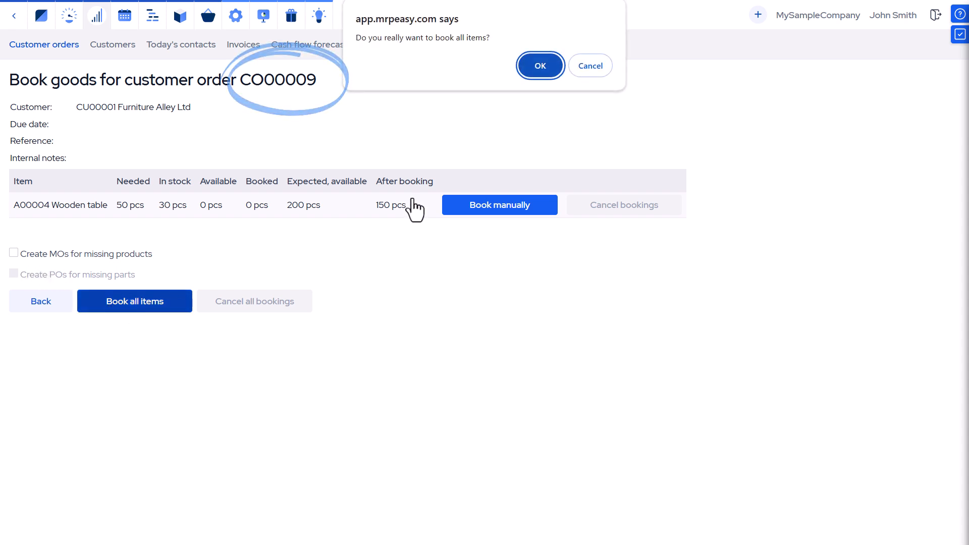
{"action": "left_click", "coordinate": [543, 64]}
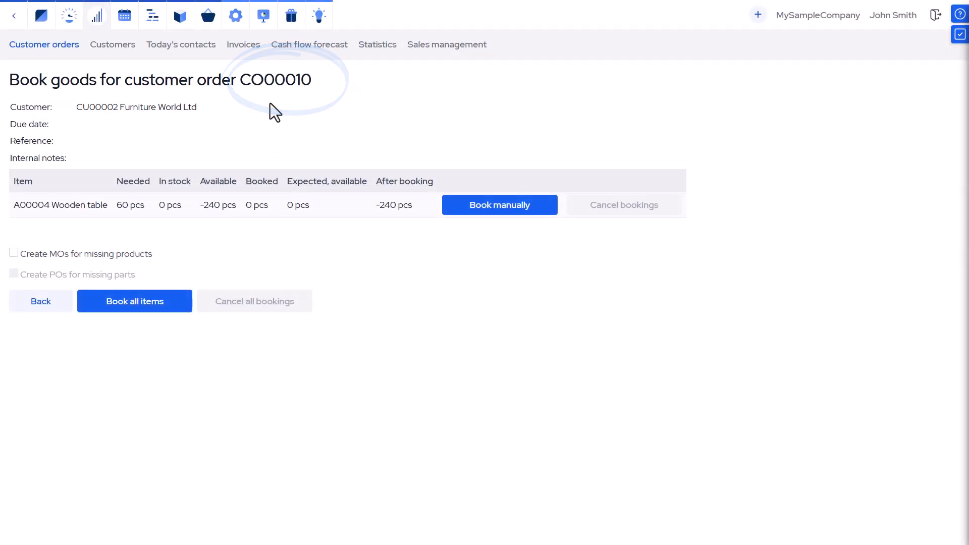
{"action": "left_click", "coordinate": [154, 301]}
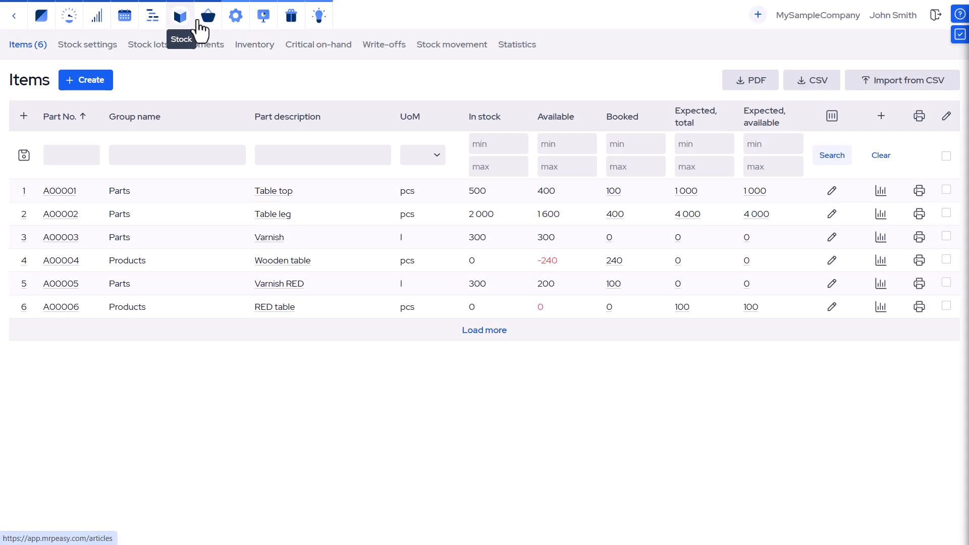
Create and save a manufacturing order for 240 Wooden tables from the critical on-hand list.
{"action": "left_click", "coordinate": [291, 46]}
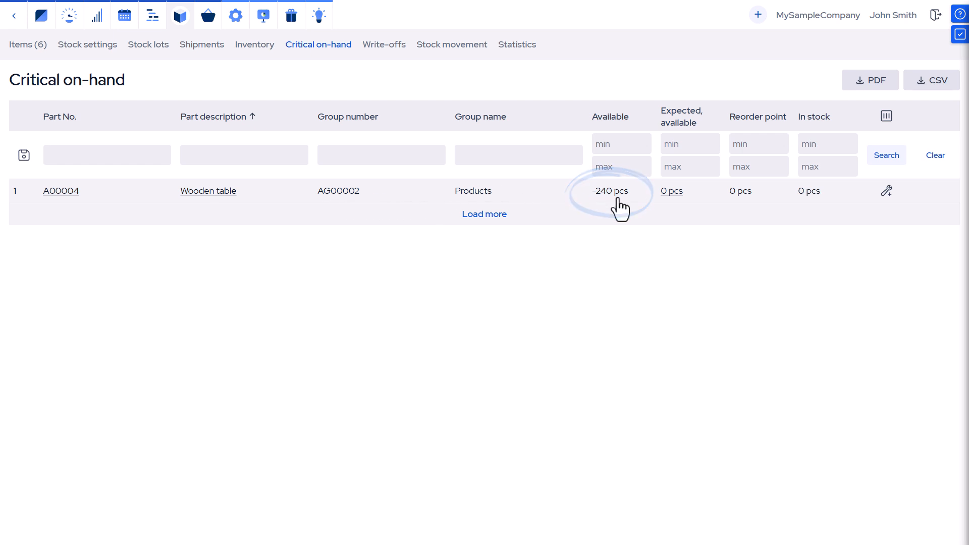
{"action": "left_click", "coordinate": [885, 193]}
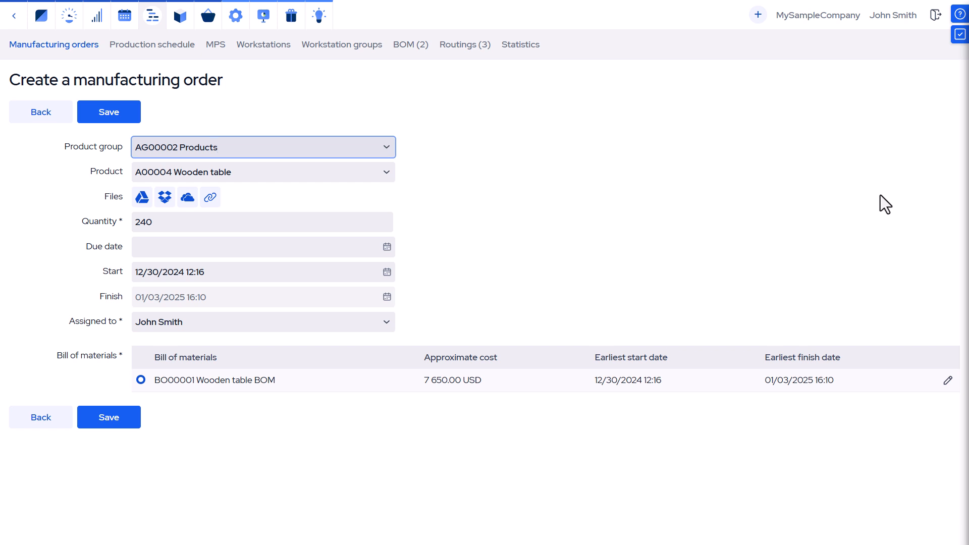
{"action": "left_click", "coordinate": [80, 111]}
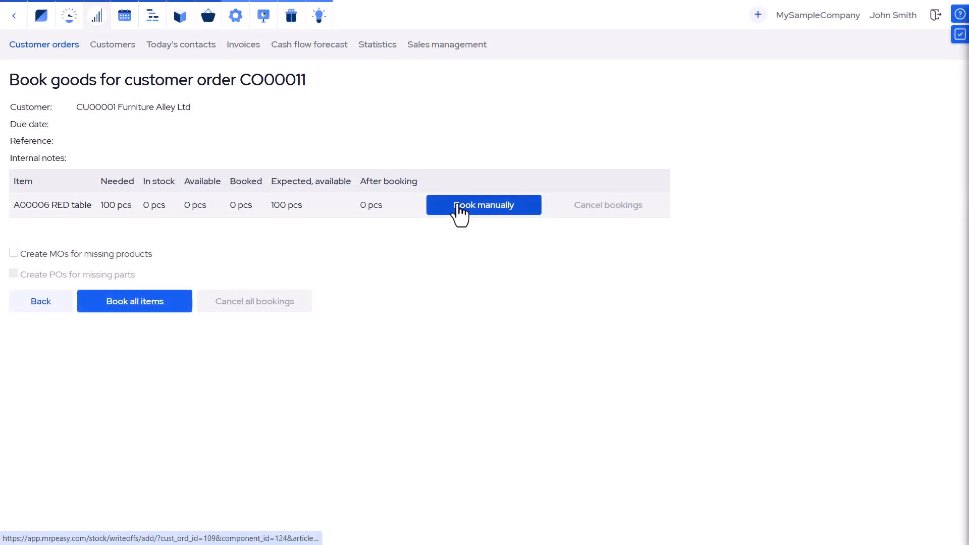
Create a manufacturing order for 100 RED tables from the Furniture Alley Ltd booking, and manually book 100 pcs from its lot L00024.
{"action": "left_click", "coordinate": [459, 215]}
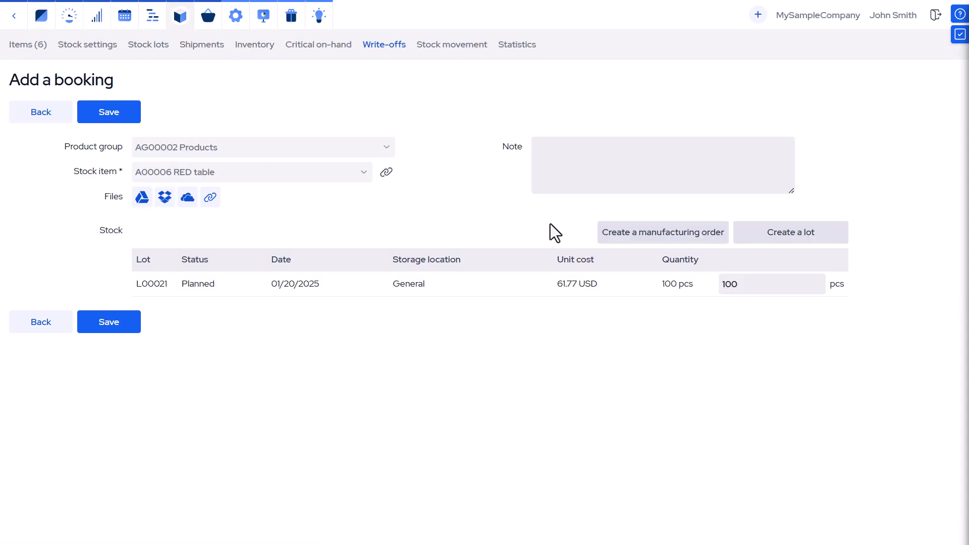
{"action": "left_click", "coordinate": [649, 242]}
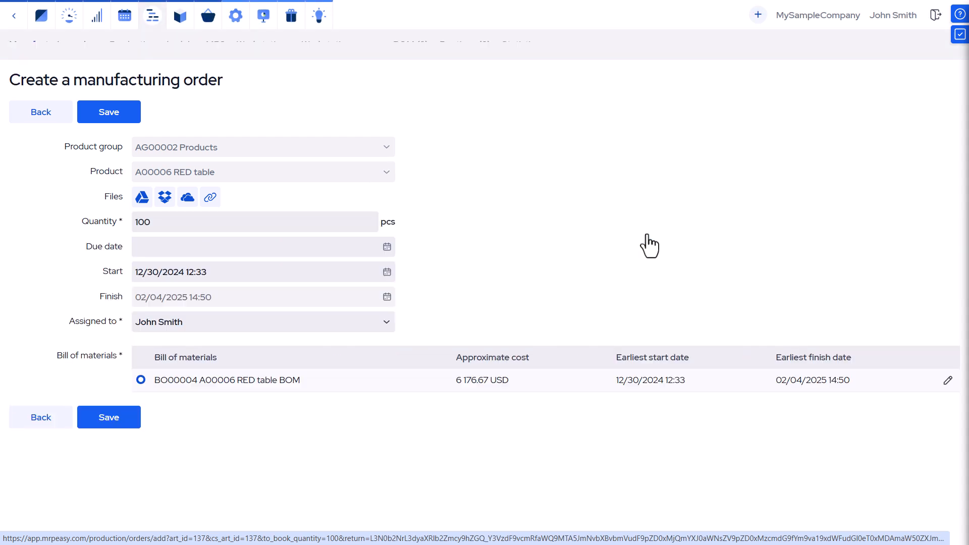
{"action": "left_click", "coordinate": [101, 425]}
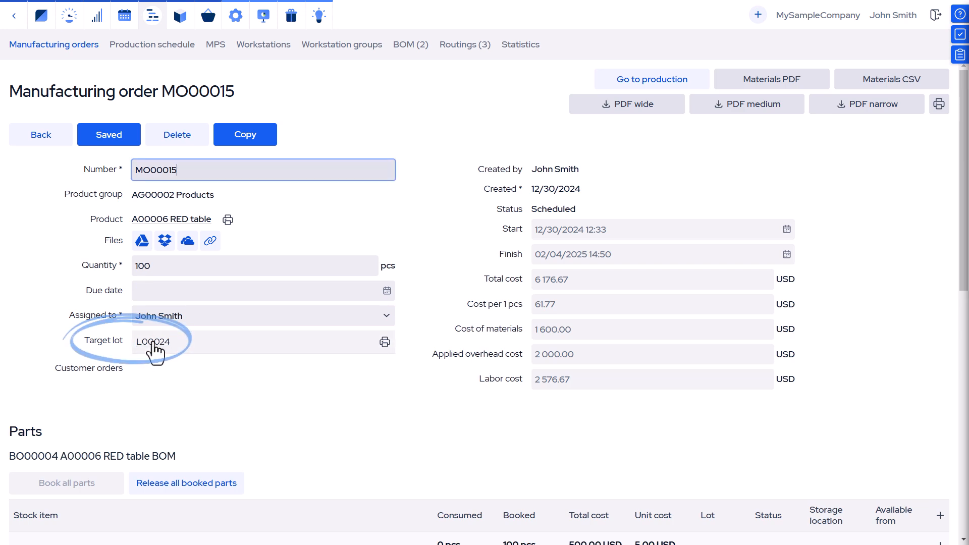
{"action": "left_click", "coordinate": [46, 145]}
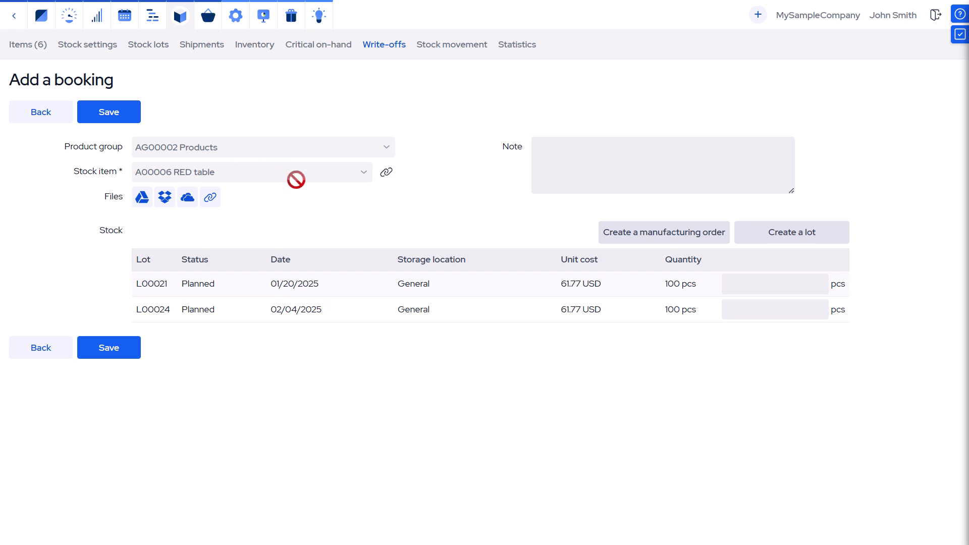
{"action": "left_click", "coordinate": [740, 309]}
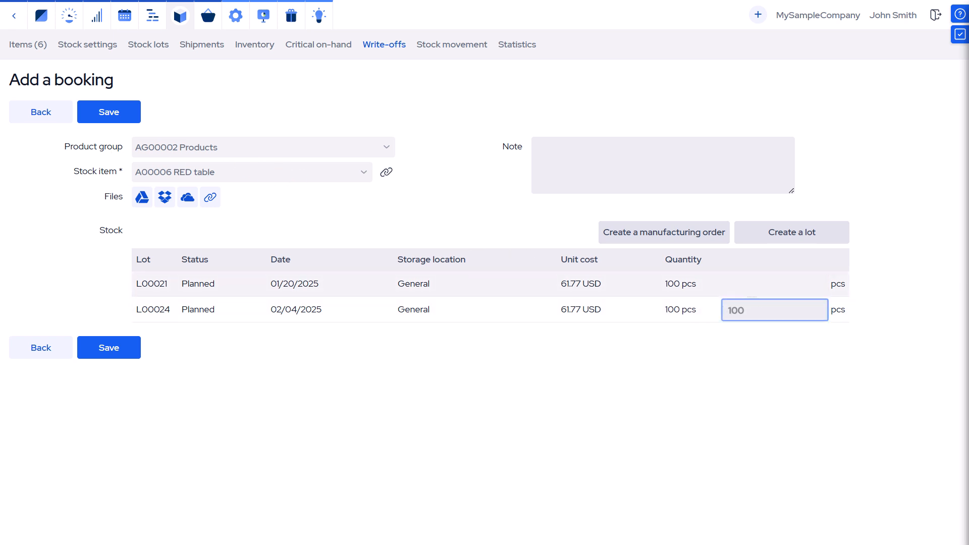
{"action": "left_click", "coordinate": [112, 351]}
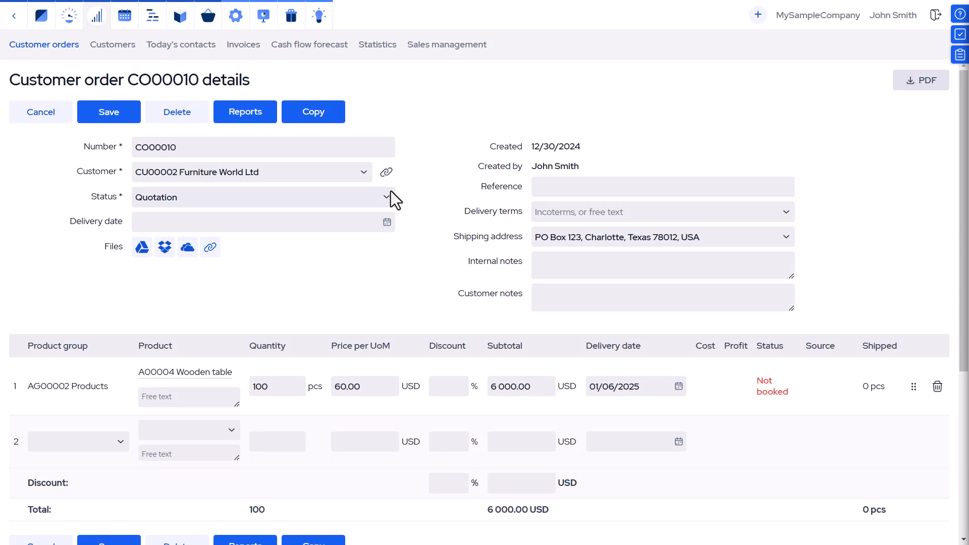
Confirm and save the Furniture World Ltd order of 100 Wooden tables, and create a manufacturing order for 100 Wooden tables directly.
{"action": "left_click", "coordinate": [388, 193]}
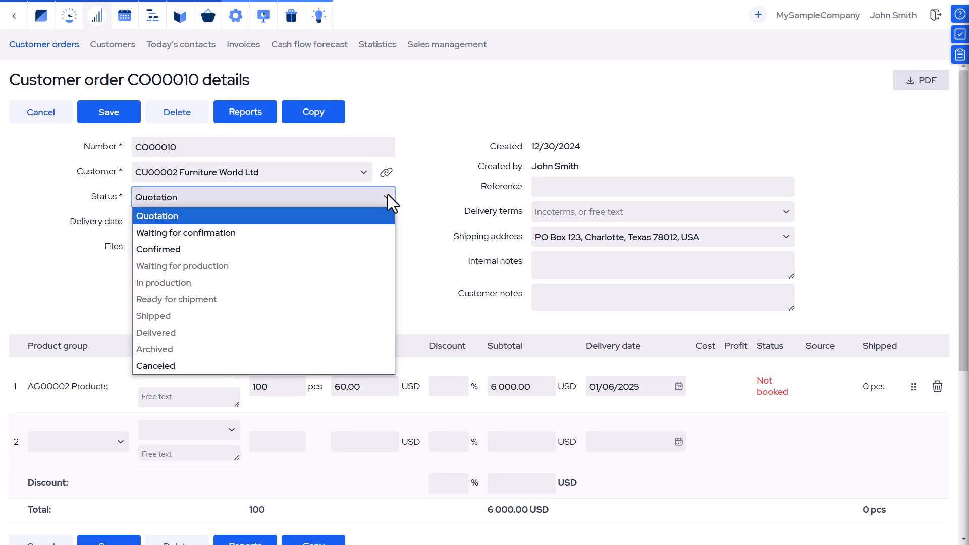
{"action": "left_click", "coordinate": [340, 254]}
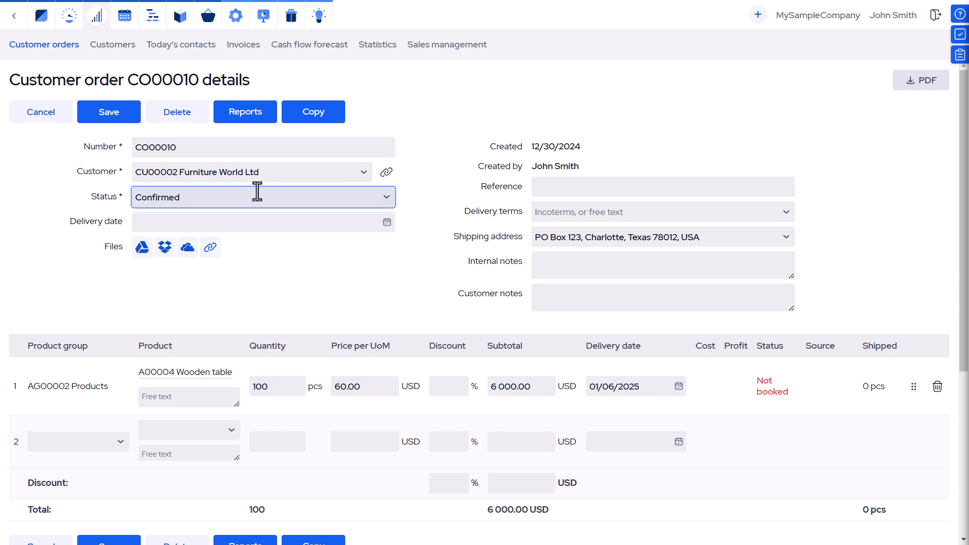
{"action": "left_click", "coordinate": [110, 116]}
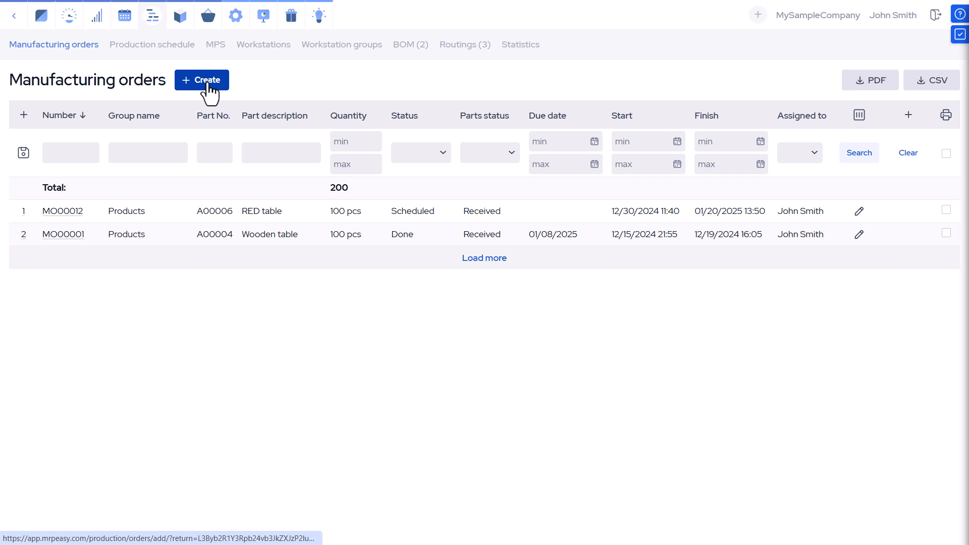
{"action": "left_click", "coordinate": [208, 83]}
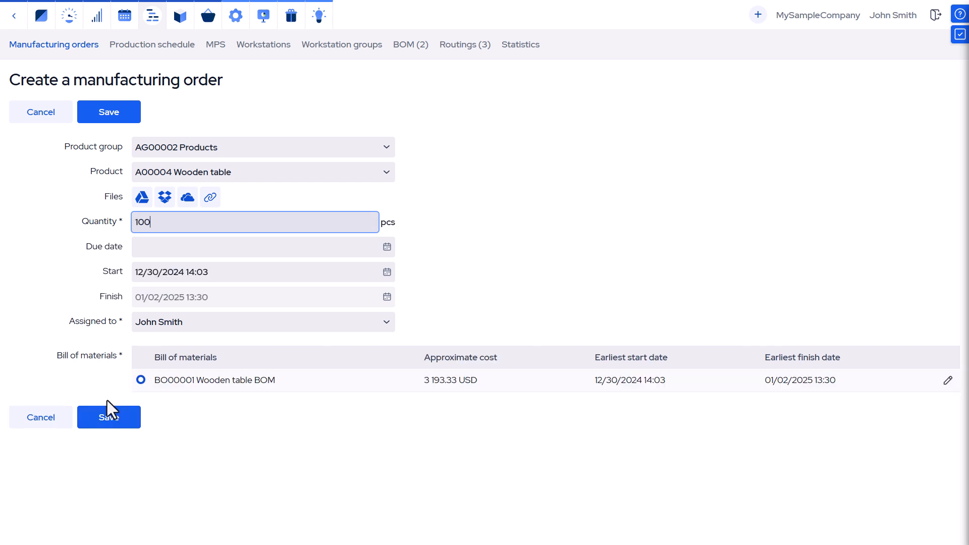
{"action": "left_click", "coordinate": [102, 418]}
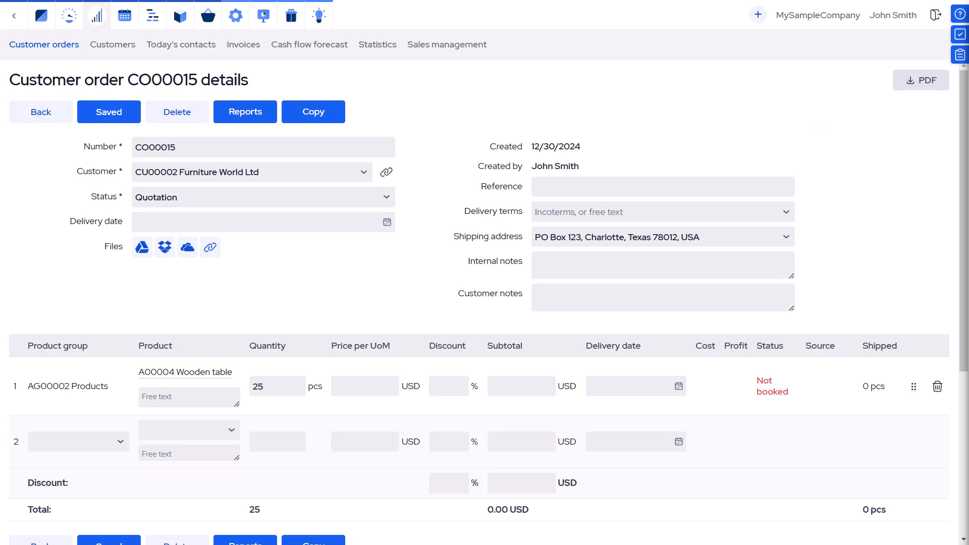
Set the Furniture World Ltd order of 25 Wooden tables to Confirmed and save it.
{"action": "left_click", "coordinate": [394, 202]}
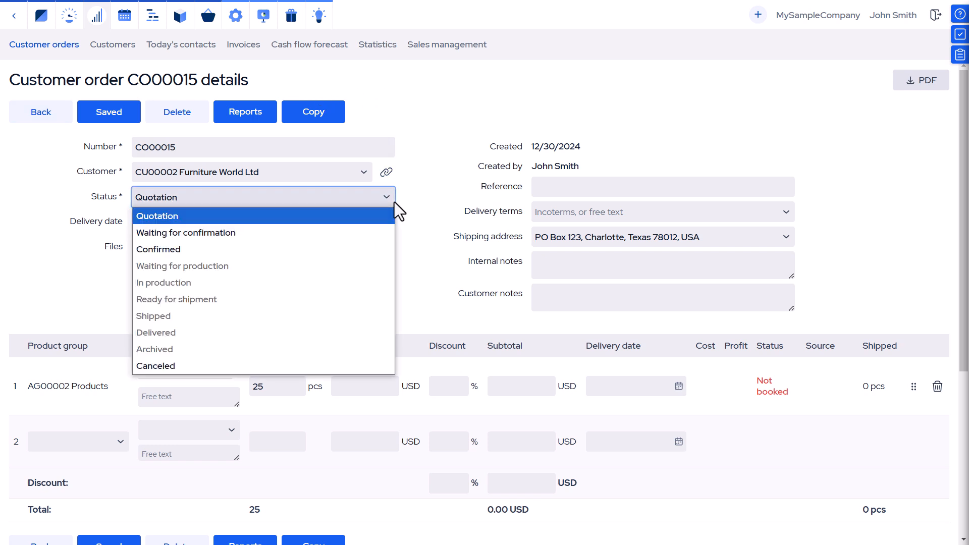
{"action": "left_click", "coordinate": [353, 255]}
{"action": "left_click", "coordinate": [107, 127]}
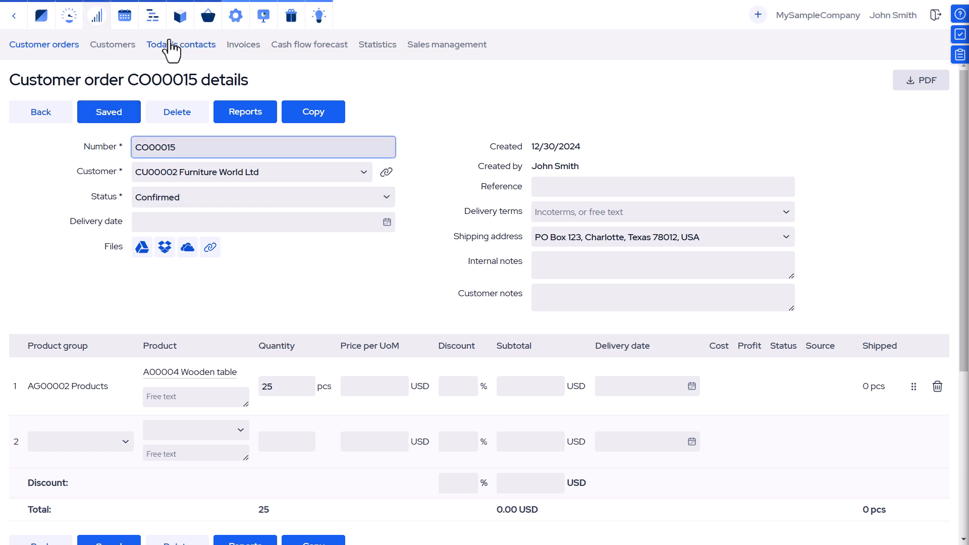
Create and save a manufacturing order for 25 Wooden tables from the critical on-hand list, and return to the customer orders.
{"action": "left_click", "coordinate": [179, 17]}
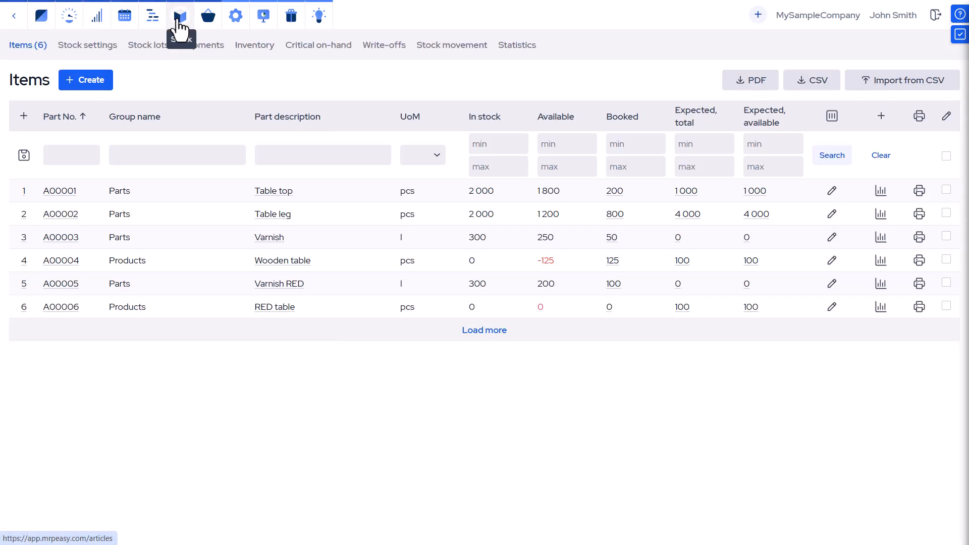
{"action": "left_click", "coordinate": [335, 48]}
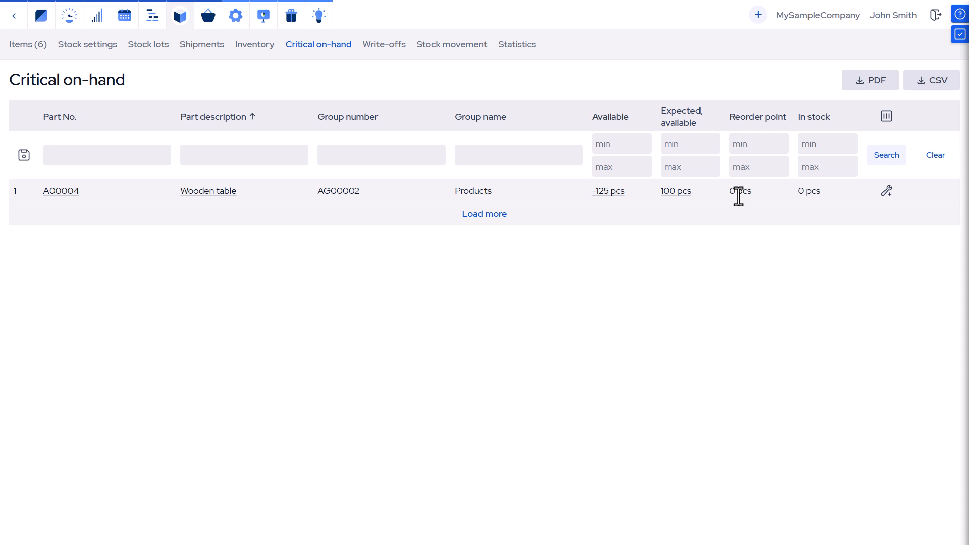
{"action": "left_click", "coordinate": [885, 191]}
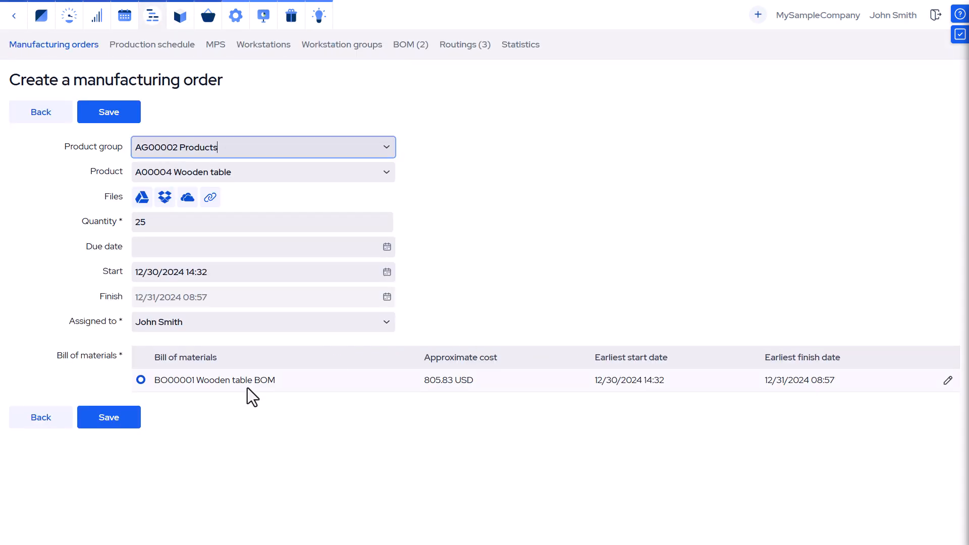
{"action": "left_click", "coordinate": [96, 419]}
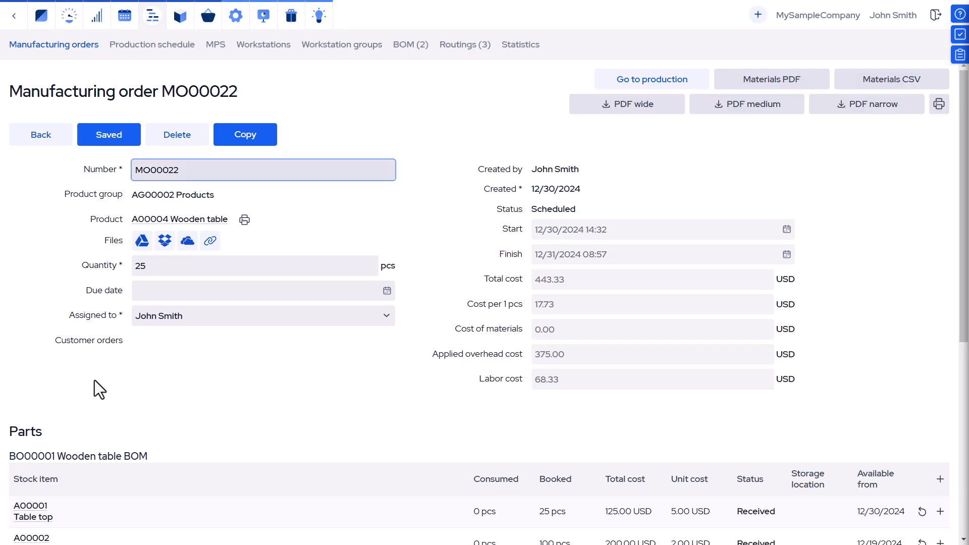
{"action": "left_click", "coordinate": [31, 140]}
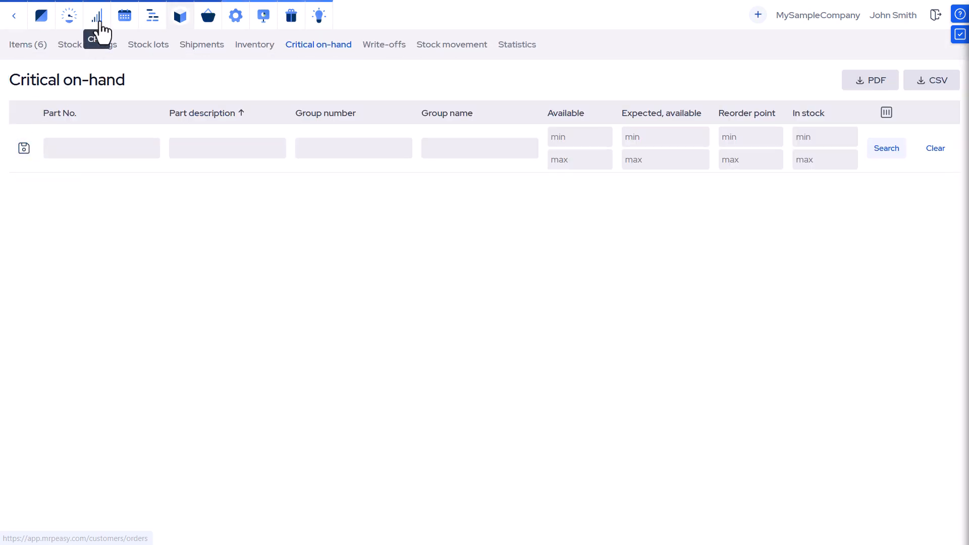
{"action": "left_click", "coordinate": [99, 22]}
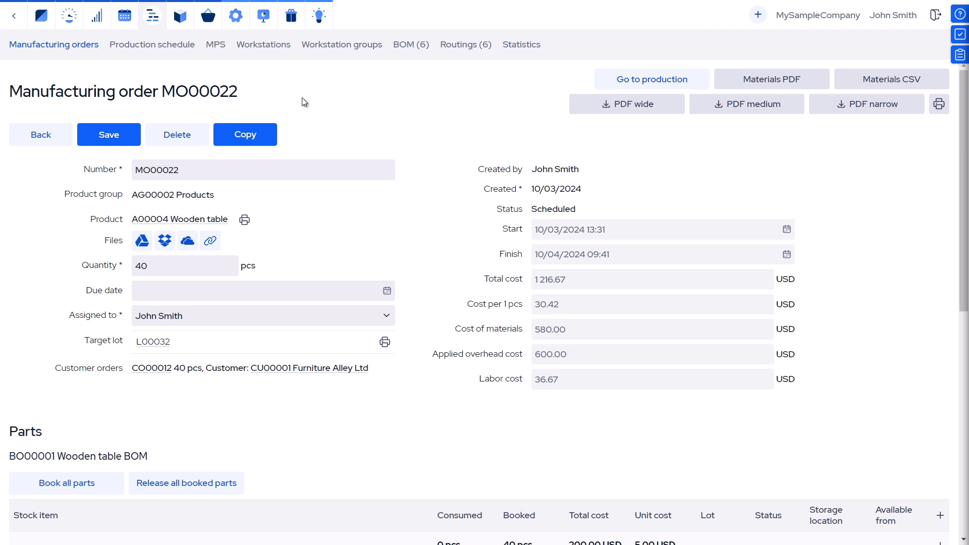
View the production page of the manufacturing order for 40 Wooden tables and go back.
{"action": "left_click", "coordinate": [616, 79]}
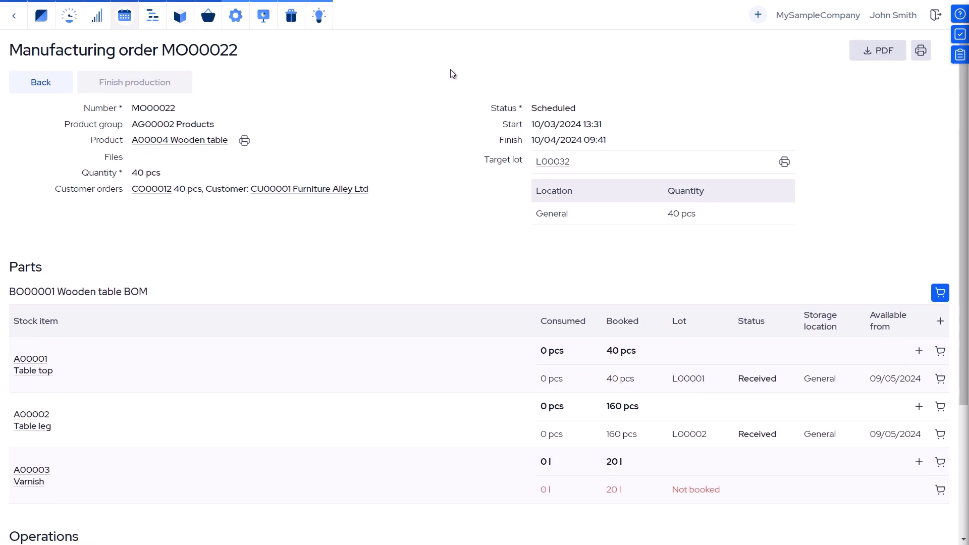
{"action": "left_click", "coordinate": [66, 82]}
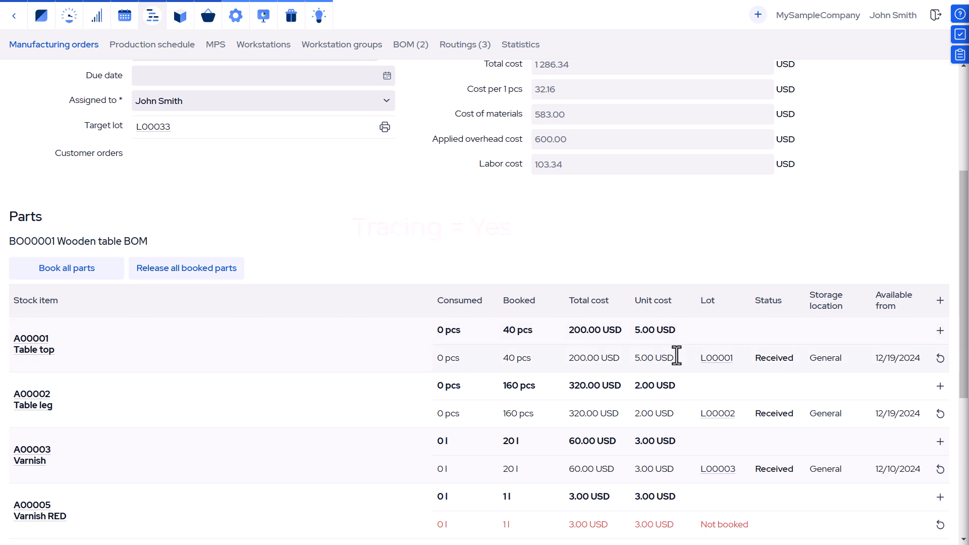
Book 2 additional Table tops from lot L00001 for the manufacturing order and save the booking.
{"action": "left_click", "coordinate": [940, 330]}
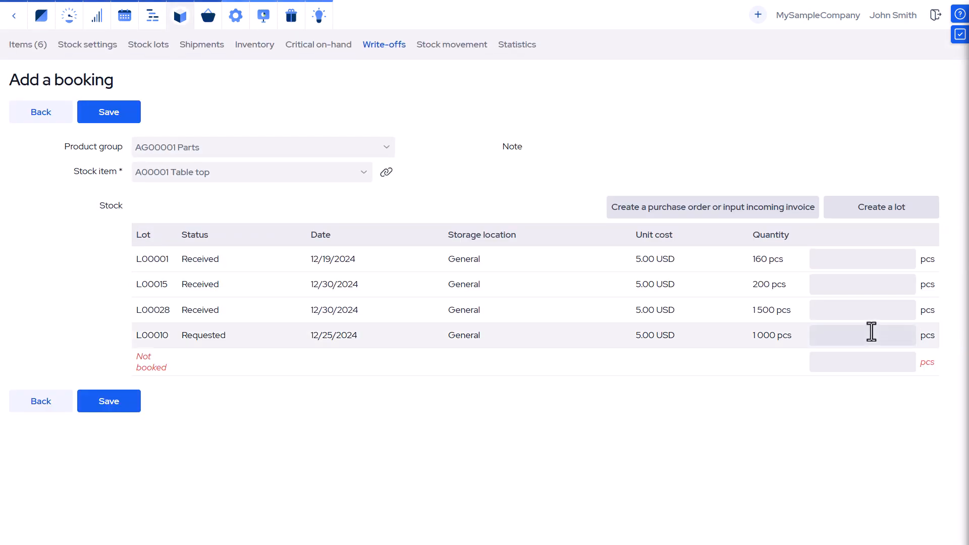
{"action": "left_click", "coordinate": [822, 258]}
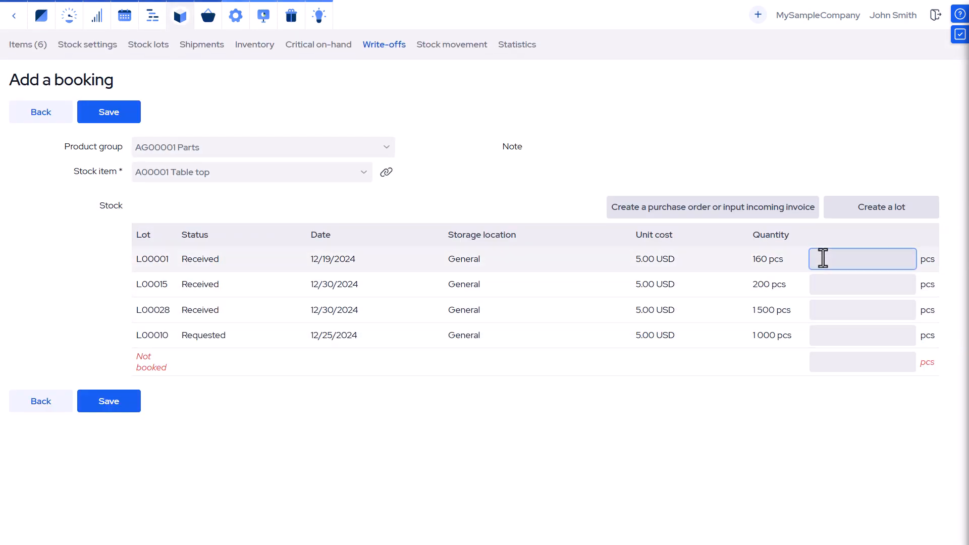
{"action": "type", "text": "2"}
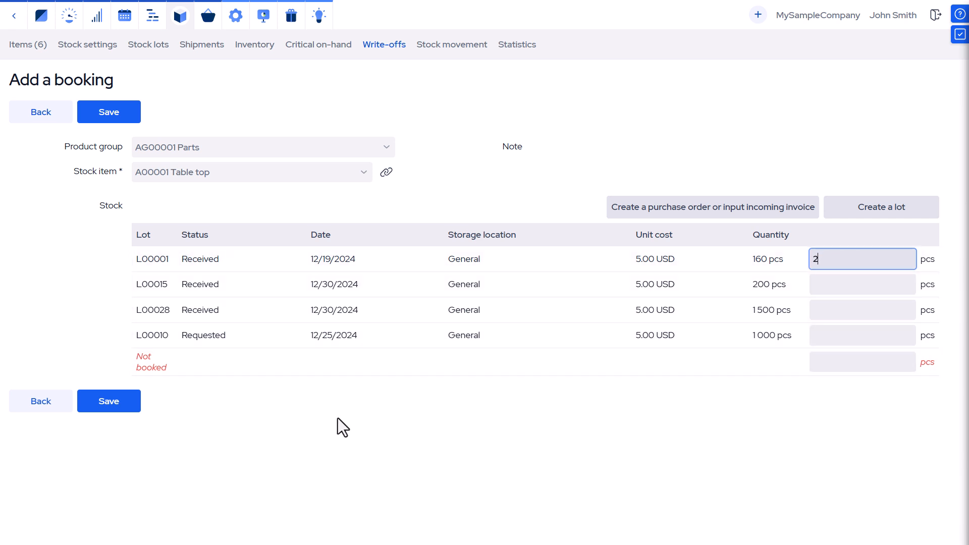
{"action": "left_click", "coordinate": [103, 401]}
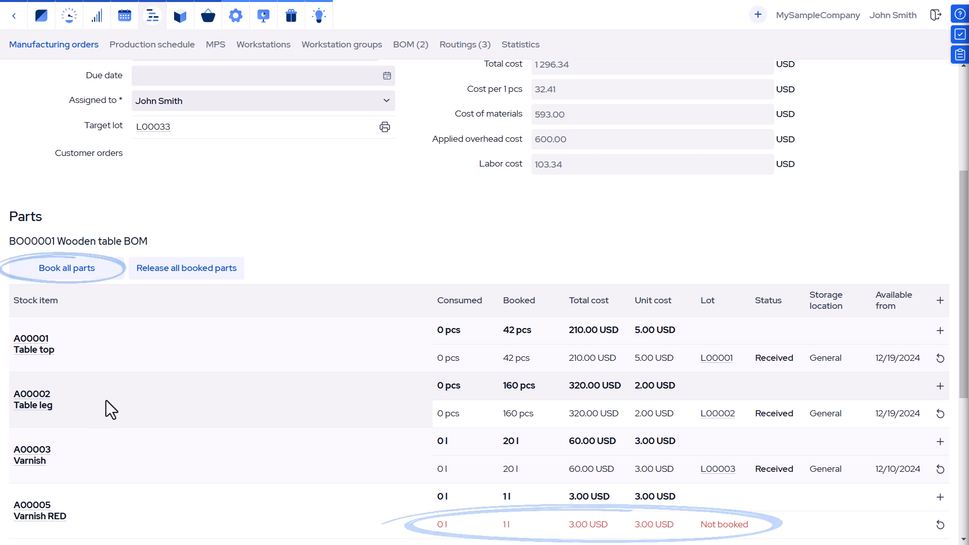
Book all unbooked parts of the manufacturing order, and release all its booked parts.
{"action": "left_click", "coordinate": [69, 268]}
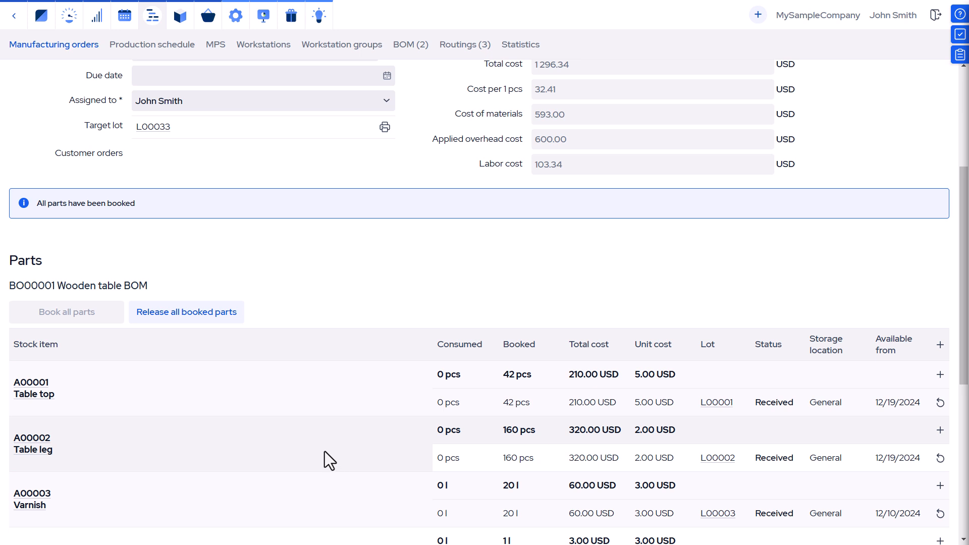
{"action": "left_click", "coordinate": [174, 316]}
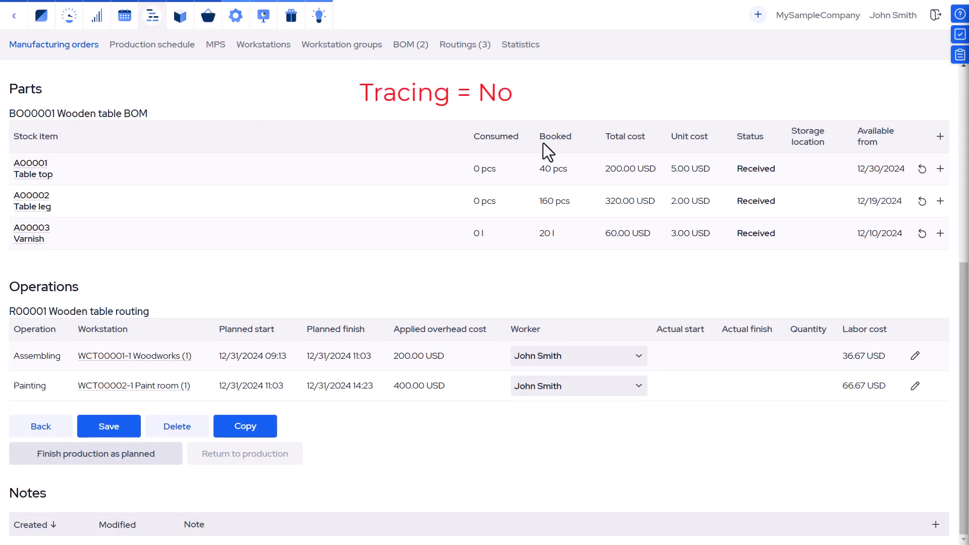
Book 2 additional Table legs for the untraced Wooden table manufacturing order and save the booking.
{"action": "left_click", "coordinate": [940, 202]}
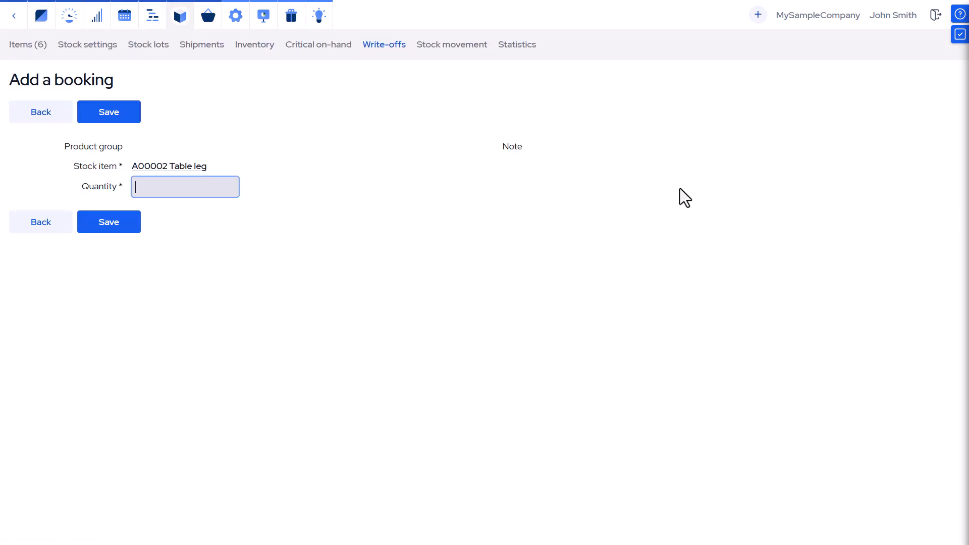
{"action": "type", "text": "2"}
{"action": "left_click", "coordinate": [126, 225]}
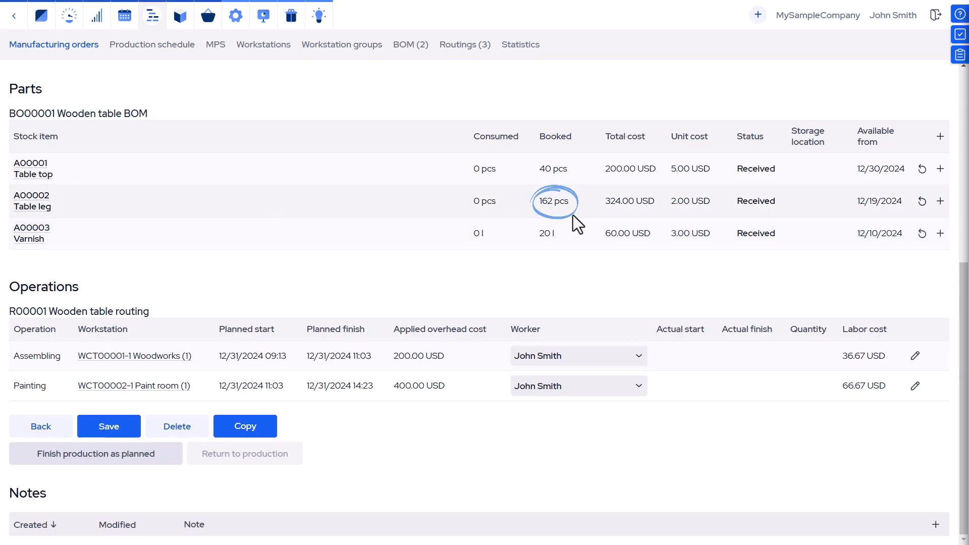
Release 2 of the Table legs booked for the manufacturing order and save the change.
{"action": "left_click", "coordinate": [922, 202]}
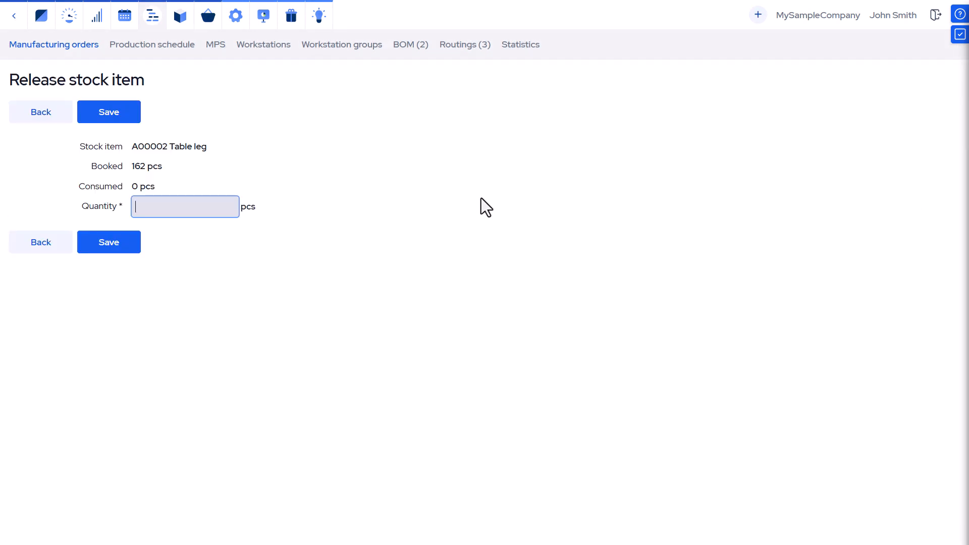
{"action": "type", "text": "2"}
{"action": "left_click", "coordinate": [126, 252]}
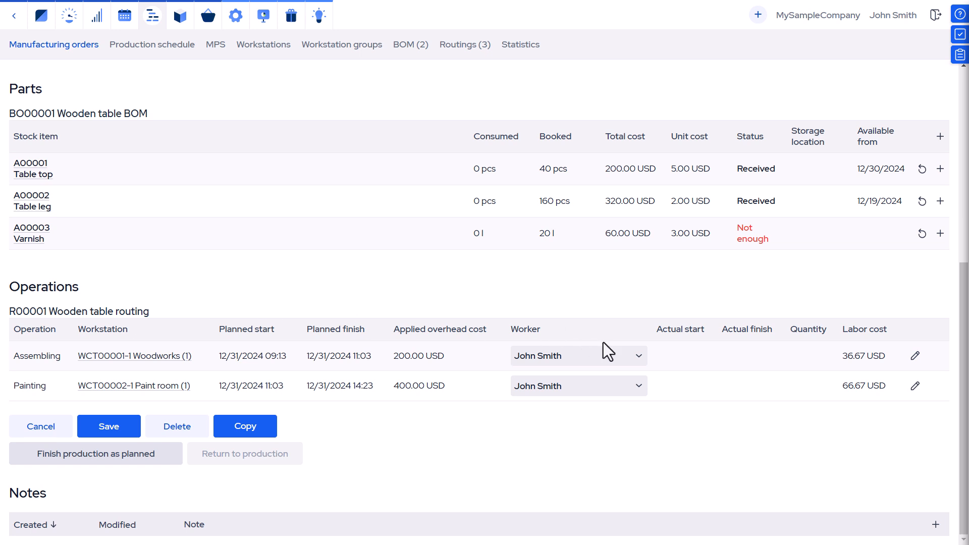
Assign a different worker to the Assembling operation and switch its workstation to WCT00001-2 Woodworks (2).
{"action": "left_click", "coordinate": [640, 359]}
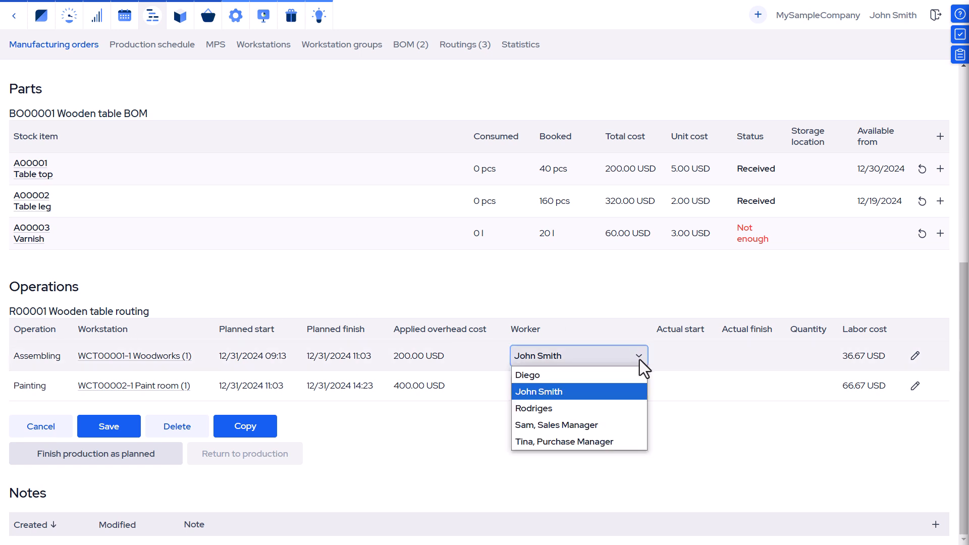
{"action": "left_click", "coordinate": [617, 412]}
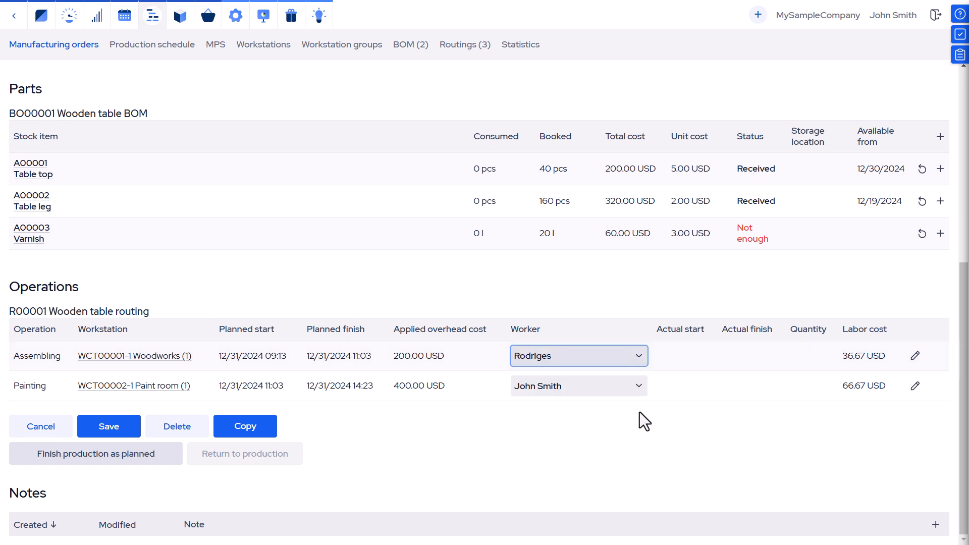
{"action": "left_click", "coordinate": [914, 356]}
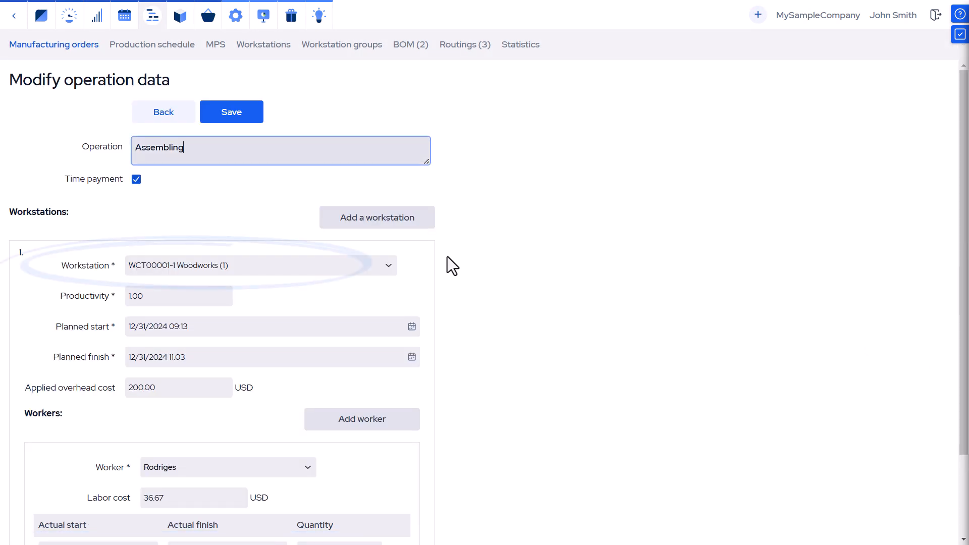
{"action": "left_click", "coordinate": [388, 266]}
{"action": "left_click", "coordinate": [331, 373]}
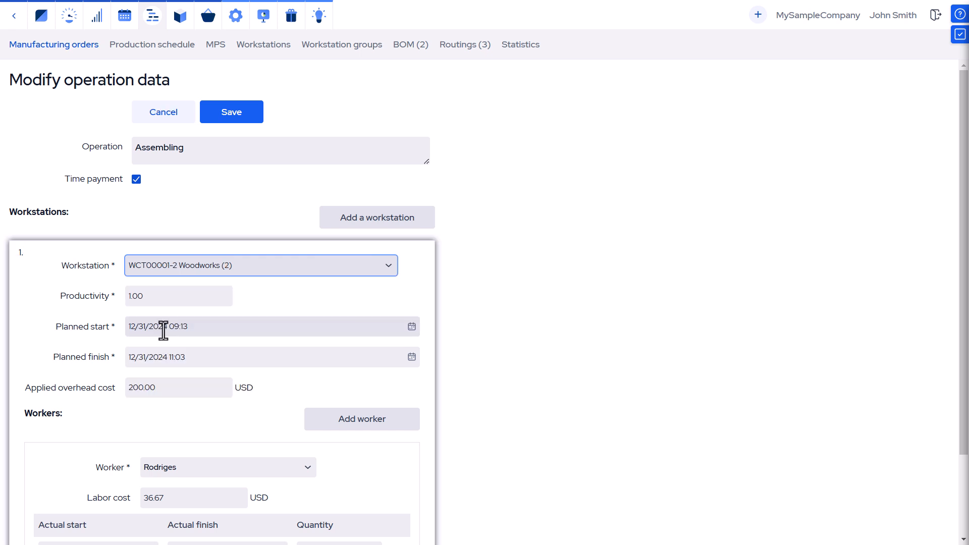
Set the planned start of the Assembling operation to 12/31/2024 09:21.
{"action": "left_click", "coordinate": [162, 325]}
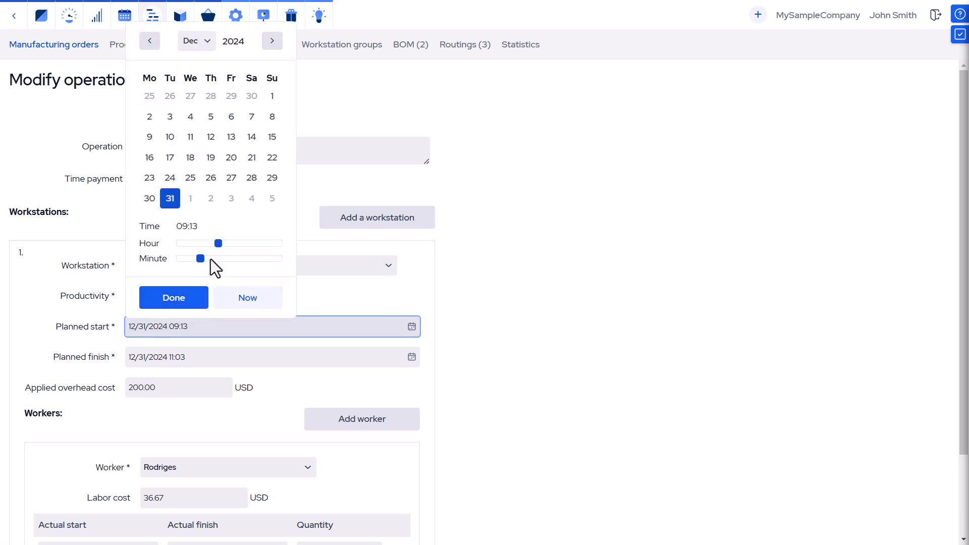
{"action": "left_click", "coordinate": [214, 259]}
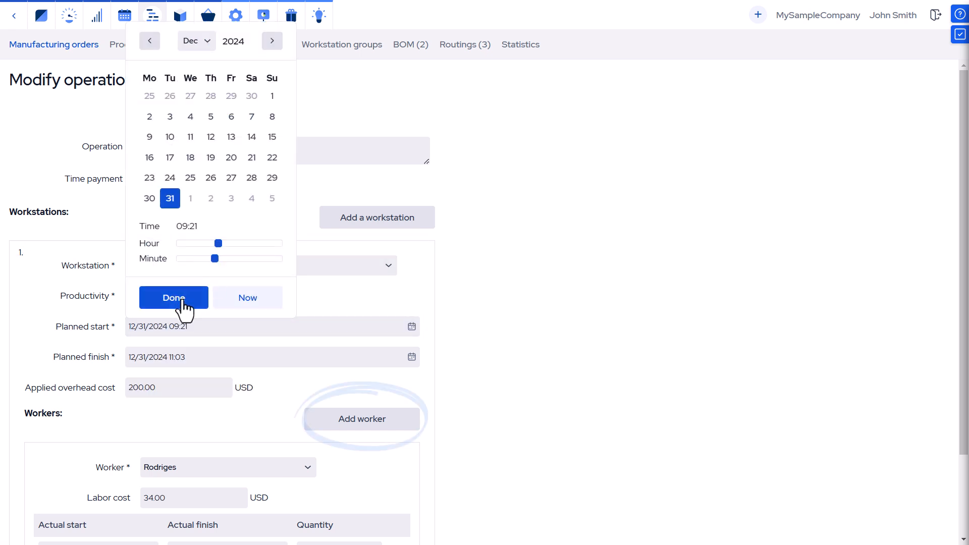
{"action": "left_click", "coordinate": [182, 301]}
Record the current time, 12/31/2024 14:00, as the worker's actual start on the Assembling operation.
{"action": "scroll", "coordinate": [190, 361], "scroll_direction": "down", "scroll_amount": 2}
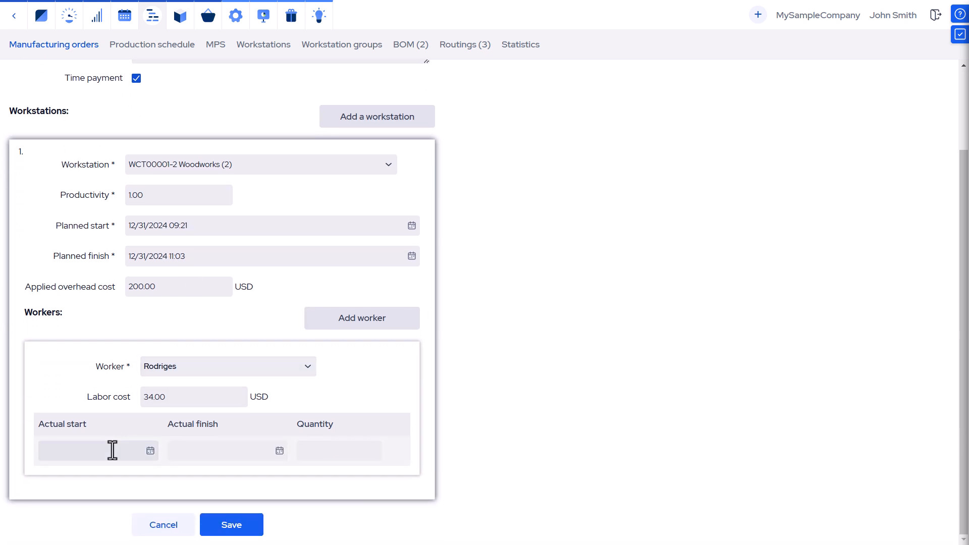
{"action": "left_click", "coordinate": [111, 452]}
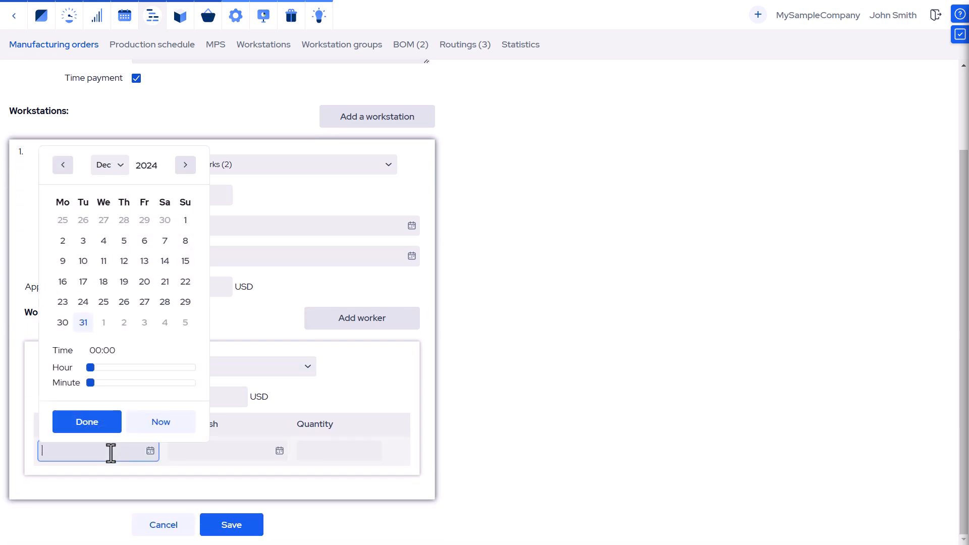
{"action": "left_click", "coordinate": [159, 432]}
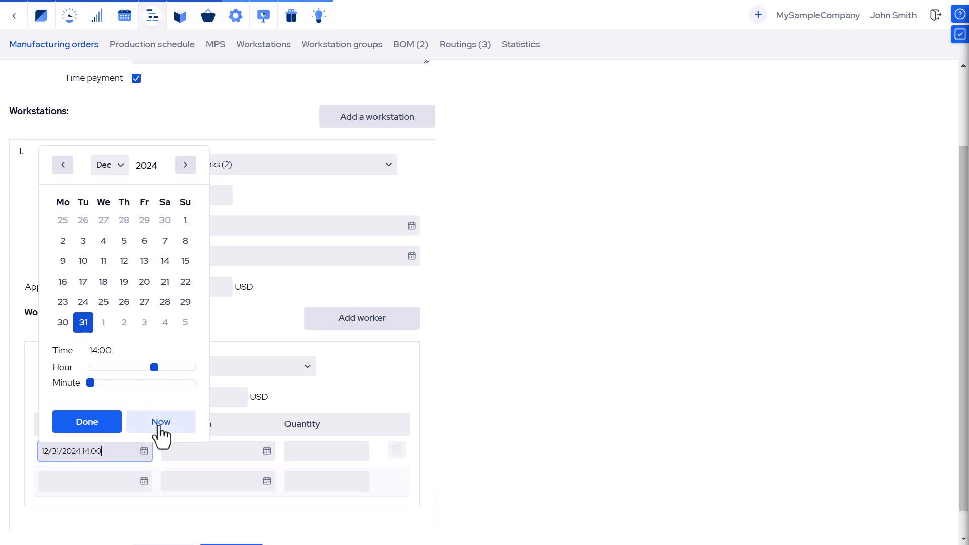
{"action": "left_click", "coordinate": [108, 423]}
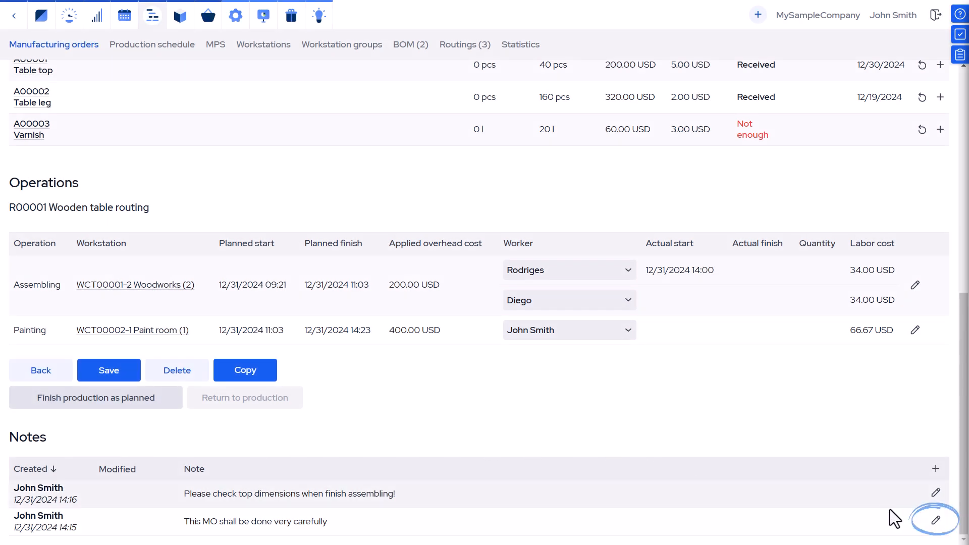
Mark the manufacturing order's note "This MO shall be done very carefully" as important, save it and return to the order.
{"action": "left_click", "coordinate": [930, 522]}
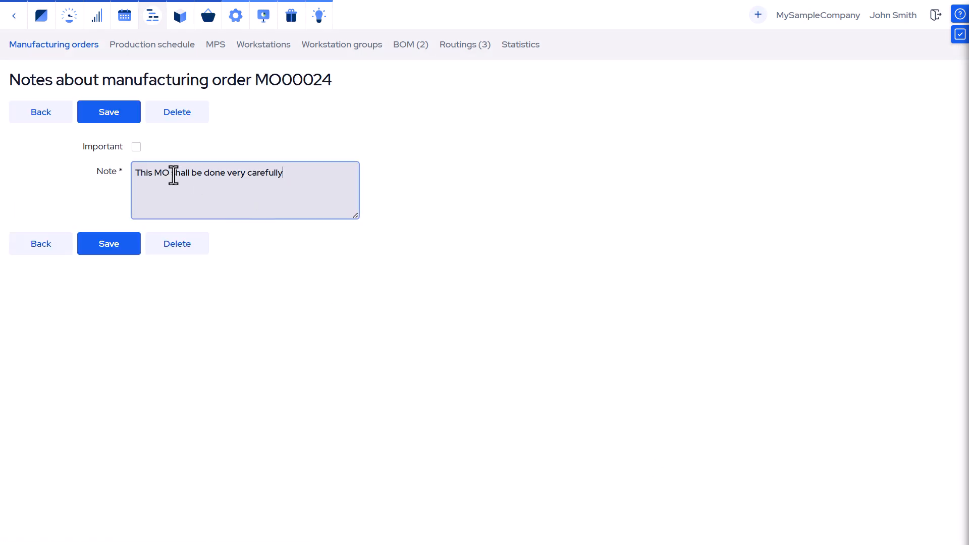
{"action": "left_click", "coordinate": [136, 148]}
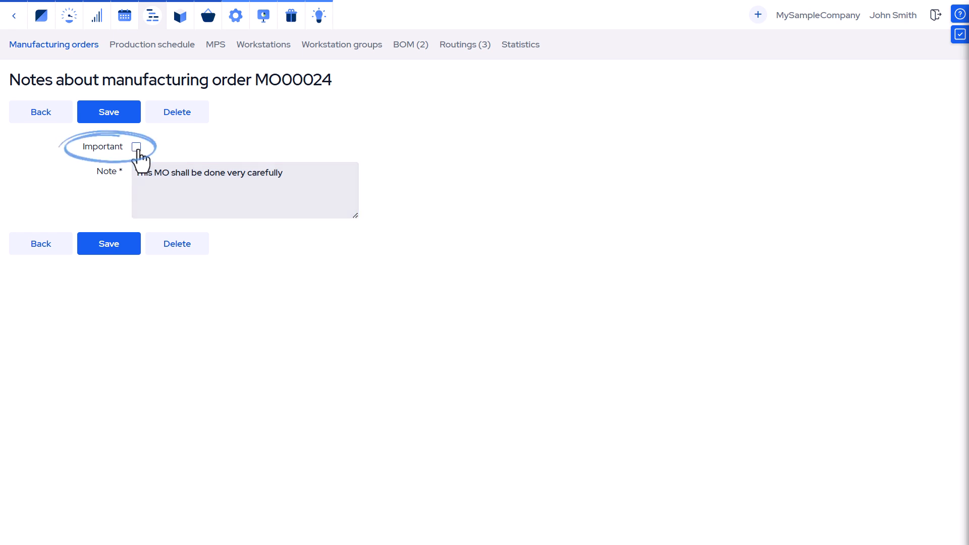
{"action": "left_click", "coordinate": [93, 251]}
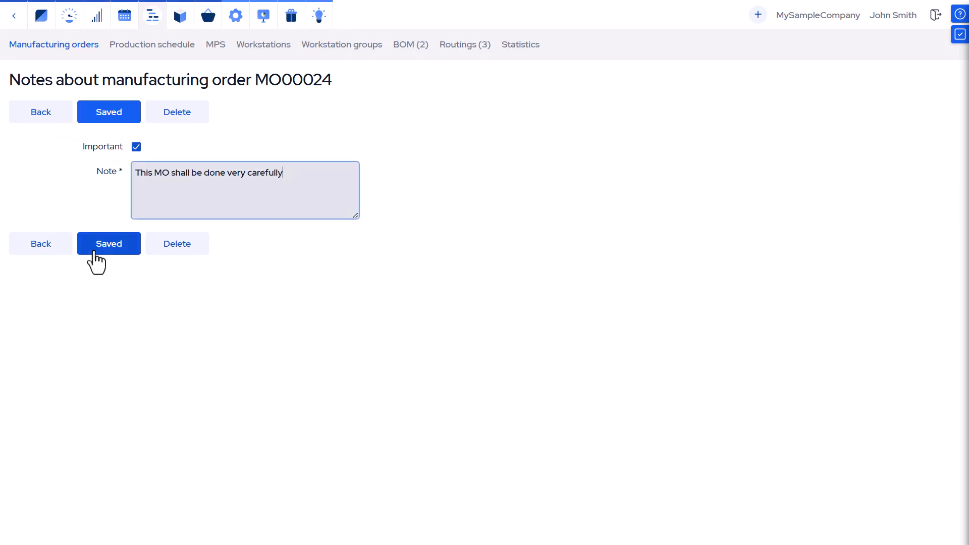
{"action": "left_click", "coordinate": [34, 238]}
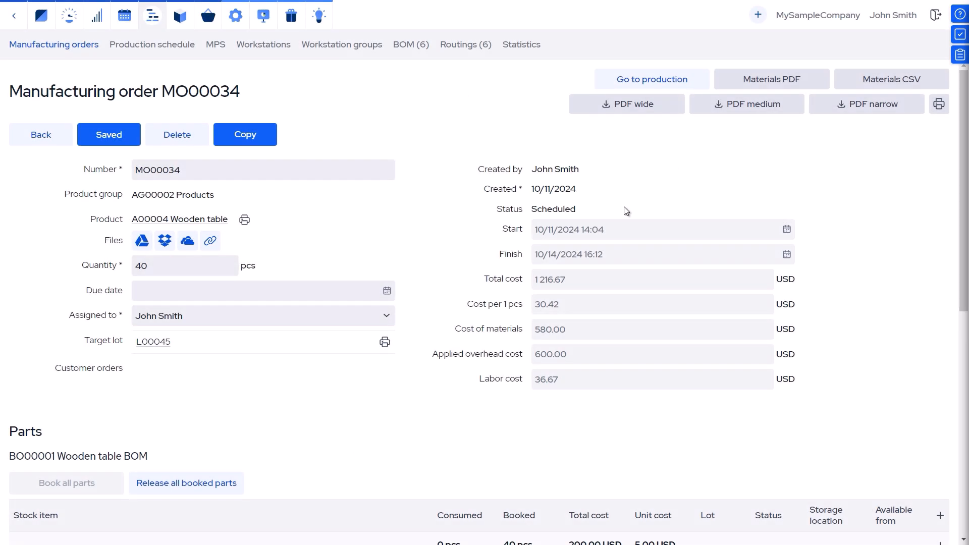
Set the quantity of the scheduled Wooden table manufacturing order to 50 pcs, save it, and review its parts and operations.
{"action": "left_click", "coordinate": [140, 266]}
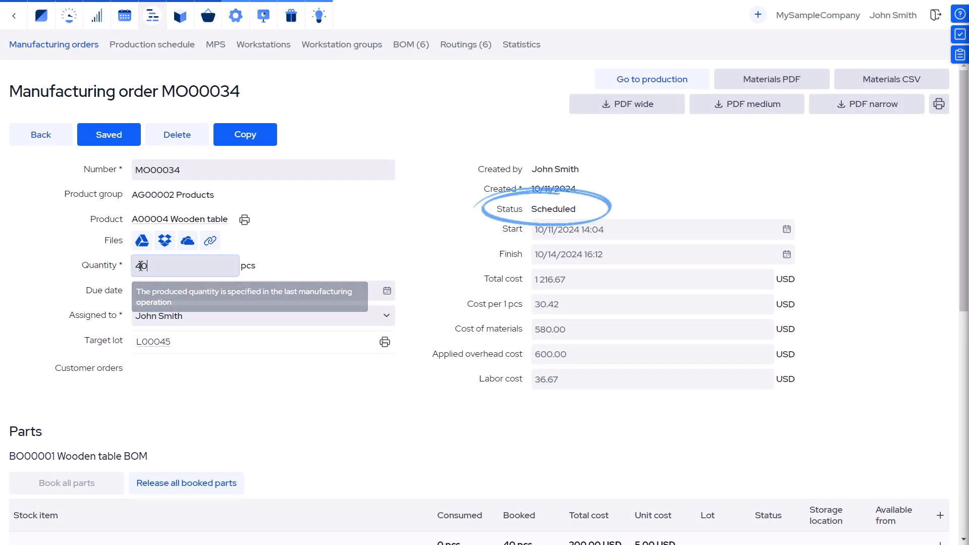
{"action": "double_click", "coordinate": [140, 266]}
{"action": "type", "text": "50"}
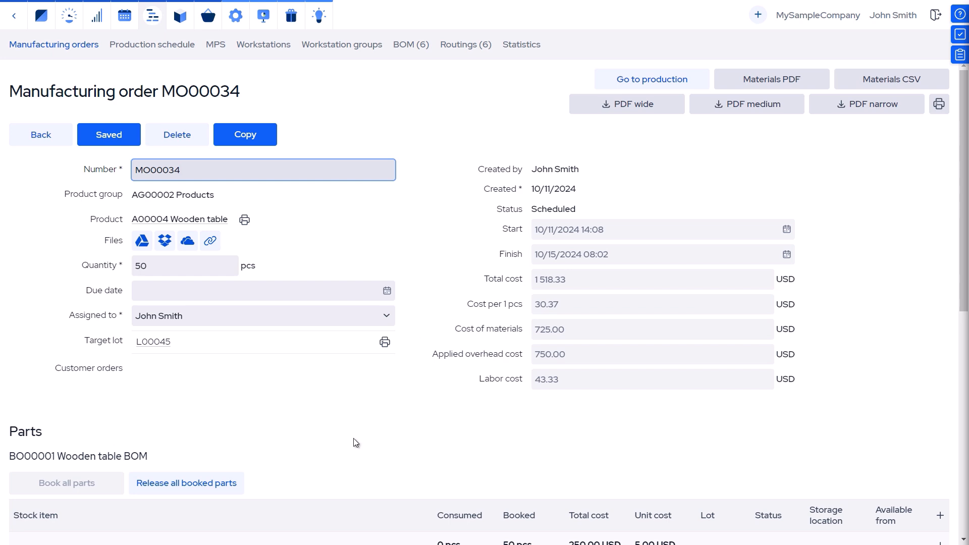
{"action": "scroll", "coordinate": [323, 424], "scroll_direction": "down", "scroll_amount": 4}
{"action": "scroll", "coordinate": [316, 421], "scroll_direction": "down", "scroll_amount": 1}
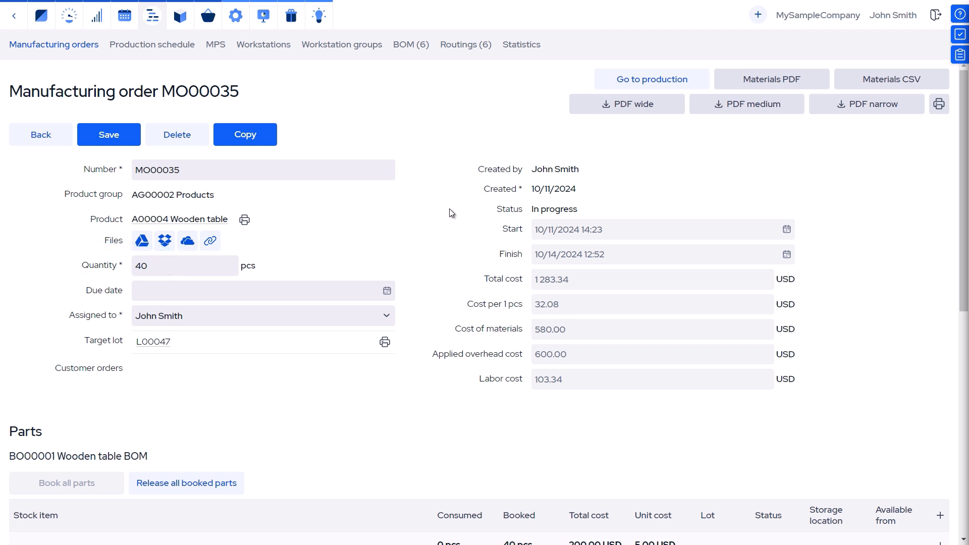
Set the quantity of the in-progress Wooden table manufacturing order to 30 pcs.
{"action": "left_click", "coordinate": [154, 264]}
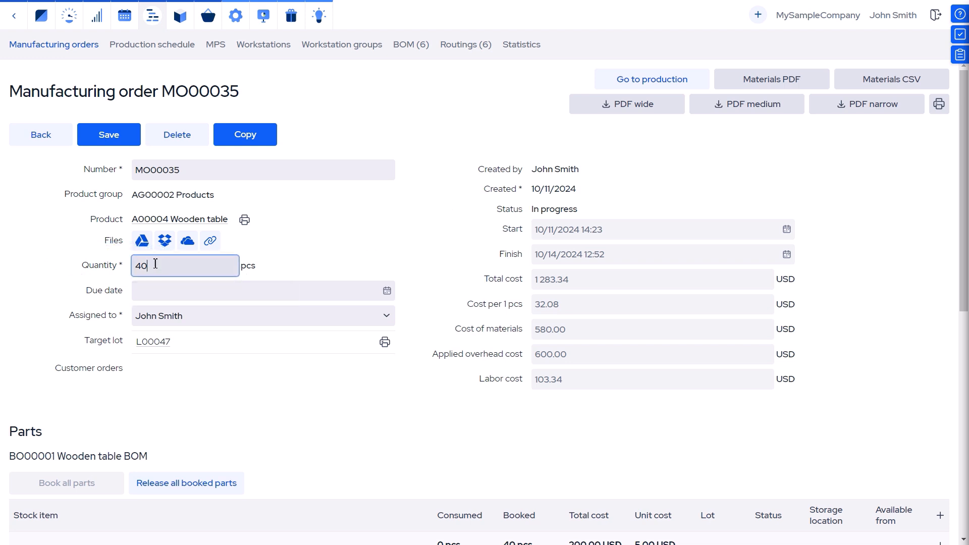
{"action": "double_click", "coordinate": [144, 264]}
{"action": "type", "text": "30"}
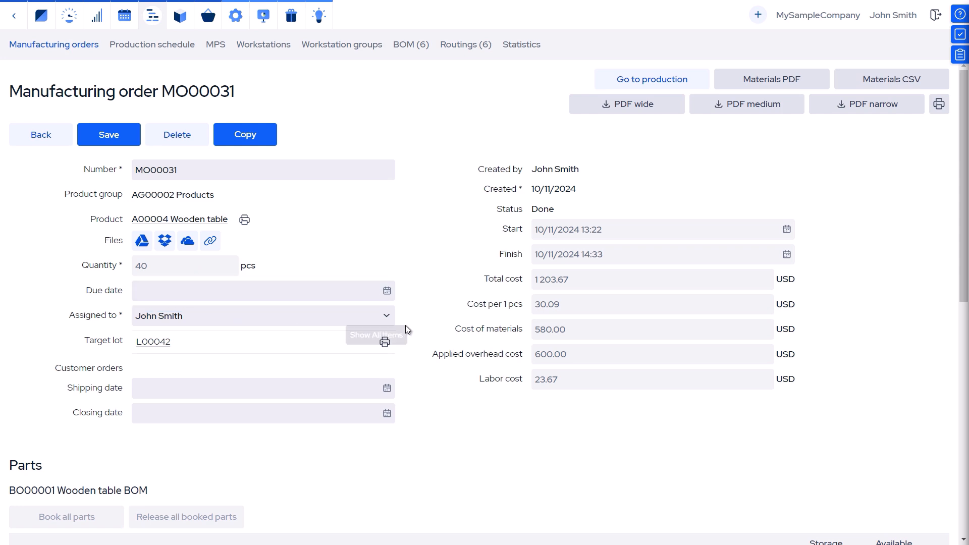
Set the produced quantity of the Painting operation in the done Wooden table manufacturing order to 38 and save the operation.
{"action": "scroll", "coordinate": [427, 506], "scroll_direction": "down", "scroll_amount": 10}
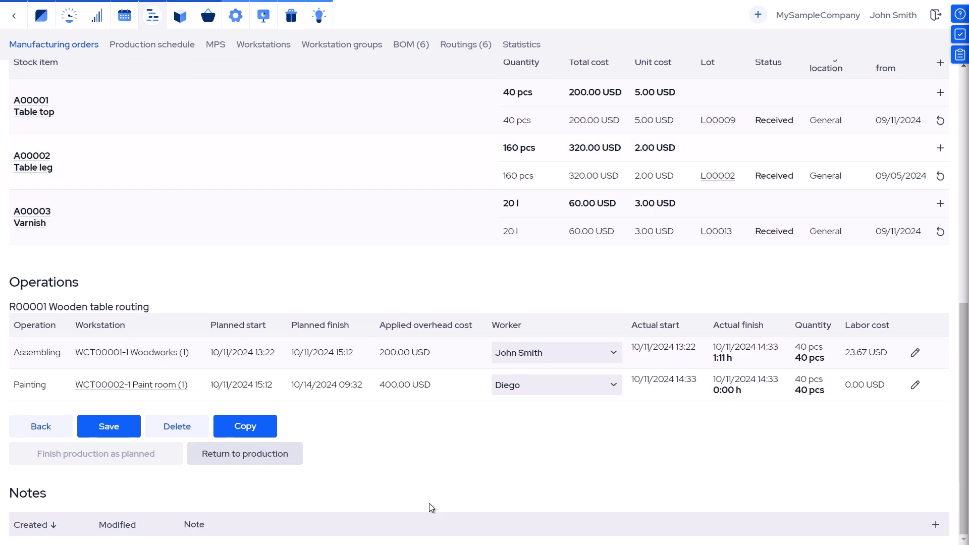
{"action": "left_click", "coordinate": [914, 384]}
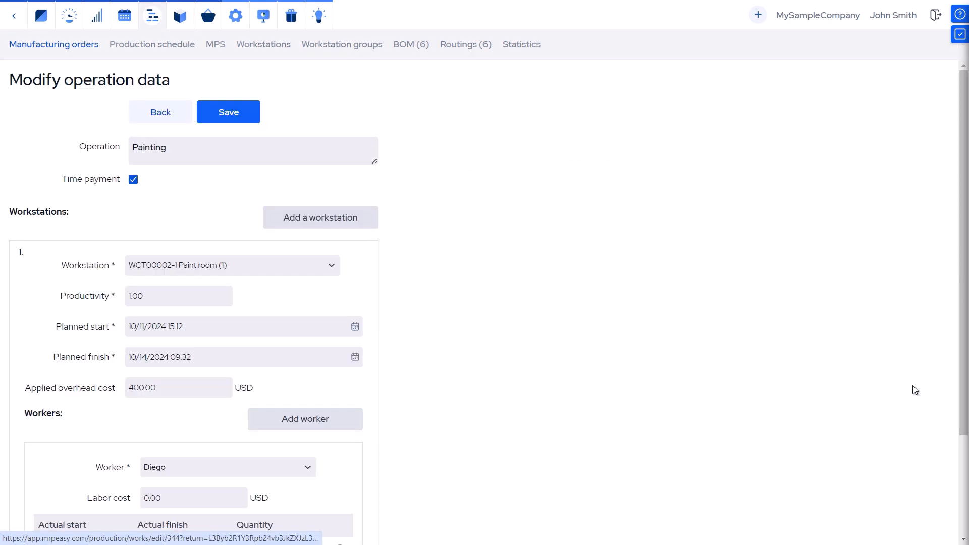
{"action": "scroll", "coordinate": [486, 338], "scroll_direction": "down", "scroll_amount": 3}
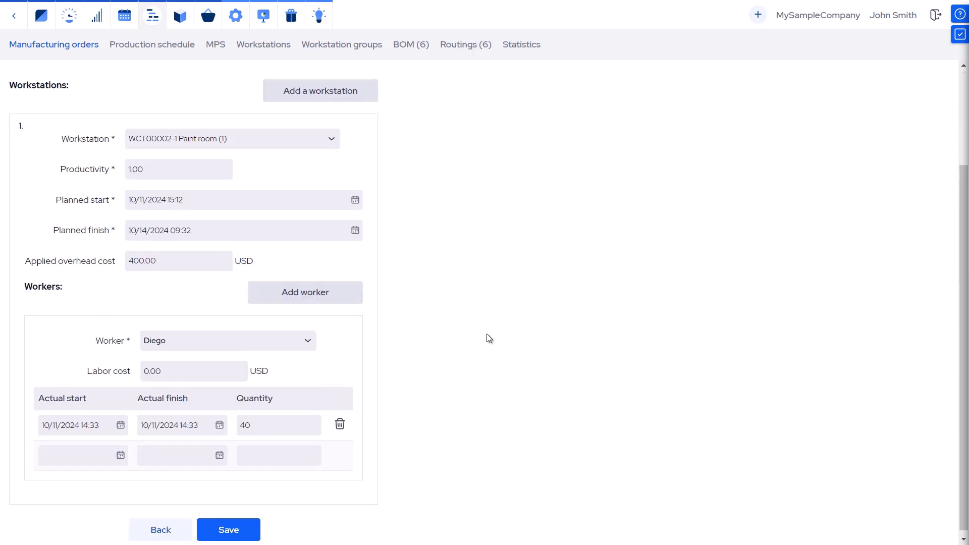
{"action": "left_click_drag", "start_coordinate": [281, 419], "coordinate": [233, 421]}
{"action": "type", "text": "38"}
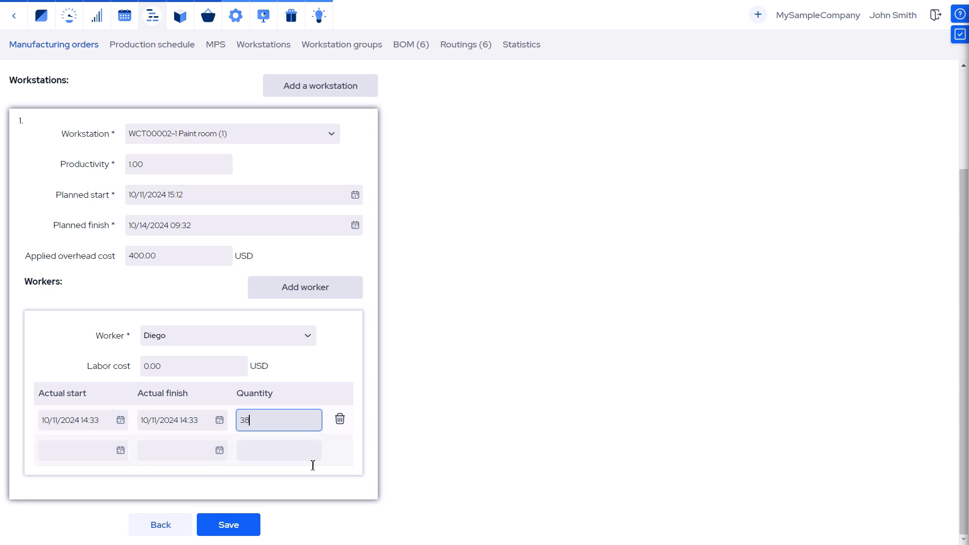
{"action": "left_click", "coordinate": [250, 526]}
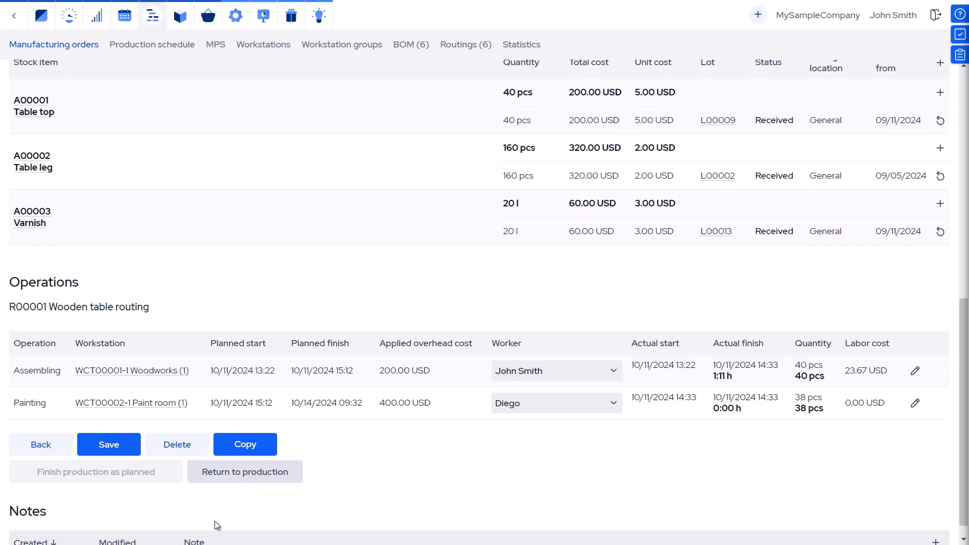
{"action": "scroll", "coordinate": [347, 316], "scroll_direction": "up", "scroll_amount": 8}
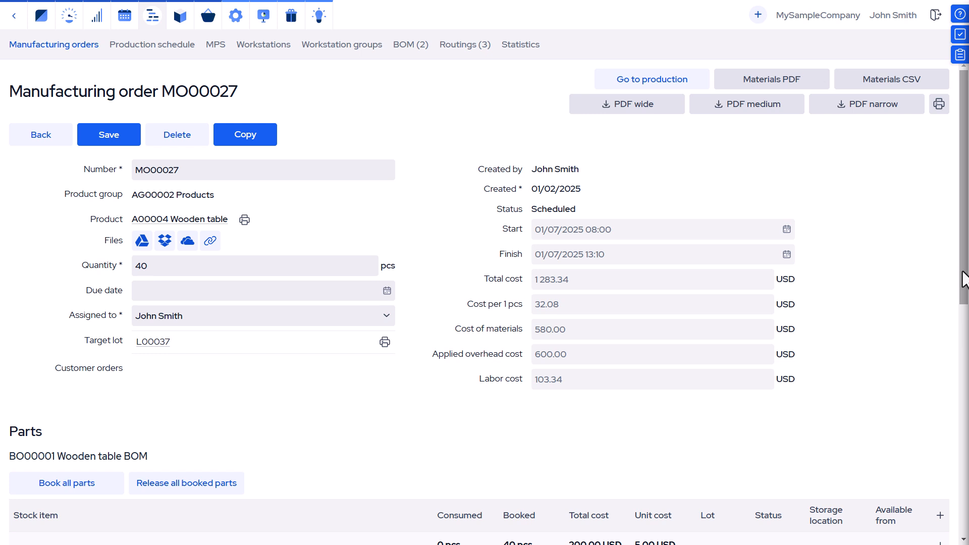
Finish production of the scheduled Wooden table manufacturing order as planned, and return the done order to production.
{"action": "left_click_drag", "start_coordinate": [963, 280], "coordinate": [966, 522]}
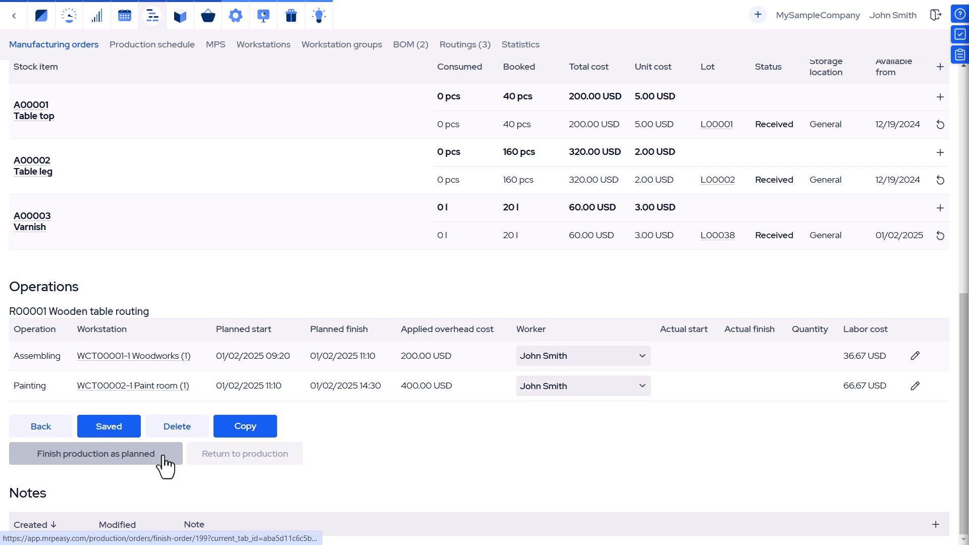
{"action": "left_click", "coordinate": [164, 456]}
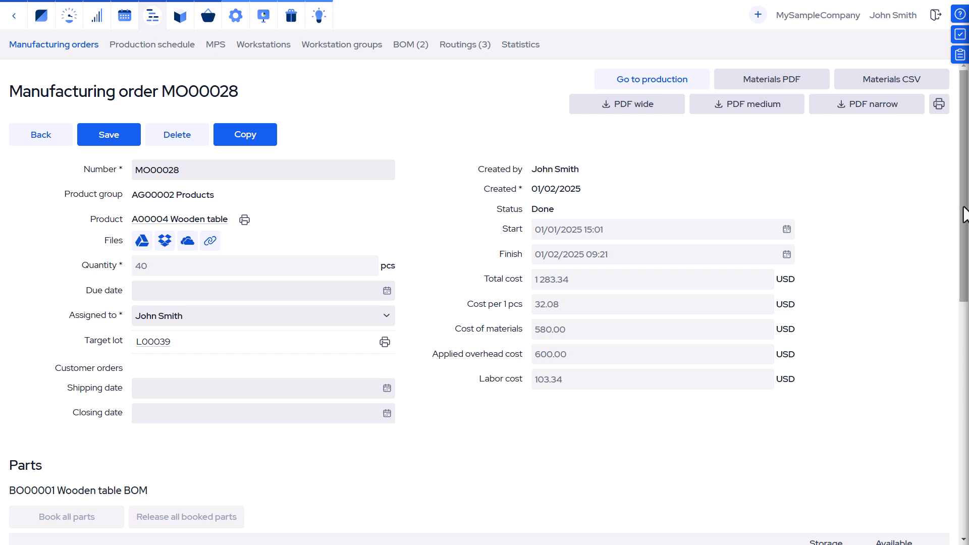
{"action": "left_click_drag", "start_coordinate": [967, 209], "coordinate": [967, 442]}
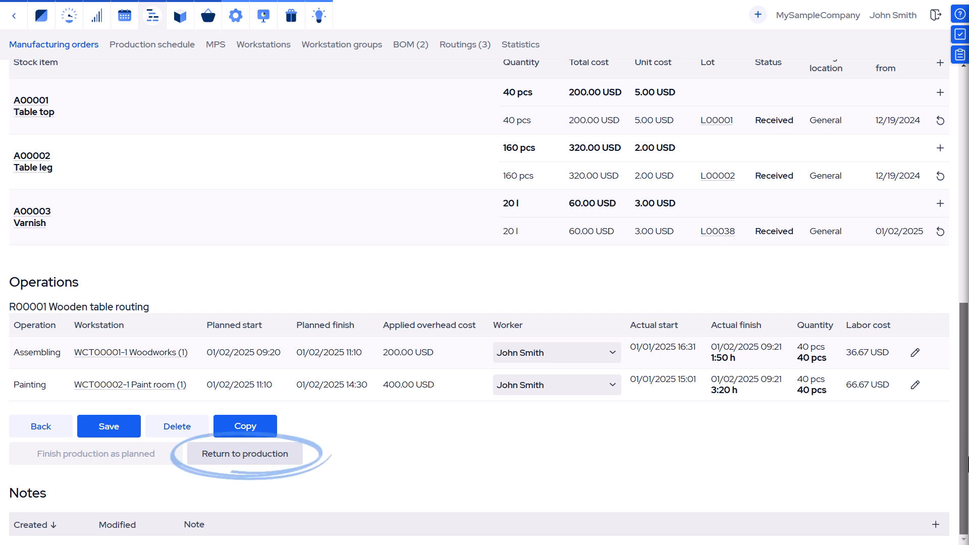
{"action": "left_click", "coordinate": [278, 460]}
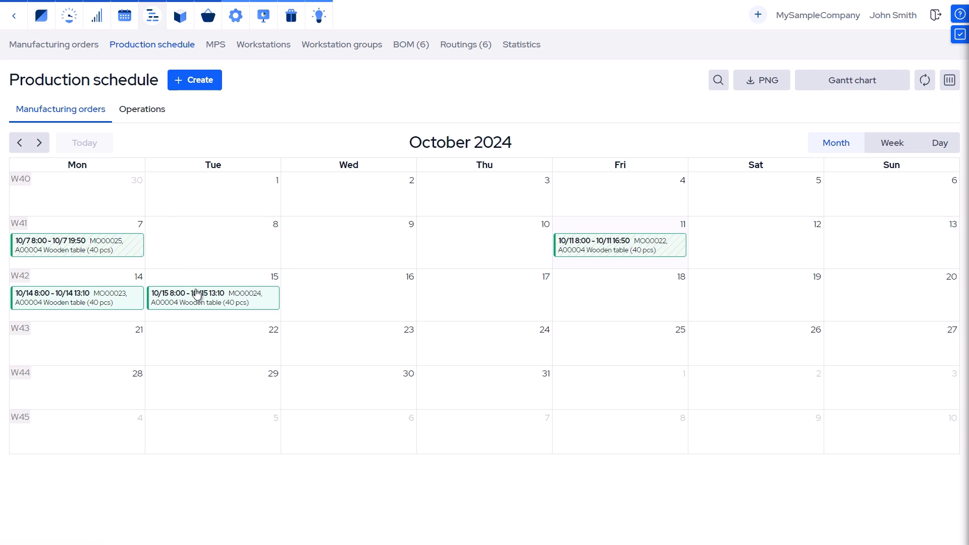
Reschedule the October 15 manufacturing order to October 16 in the calendar, and move the October 7 Woodworks (1) operation to October 8 in the Gantt chart.
{"action": "left_click_drag", "start_coordinate": [231, 306], "coordinate": [336, 309]}
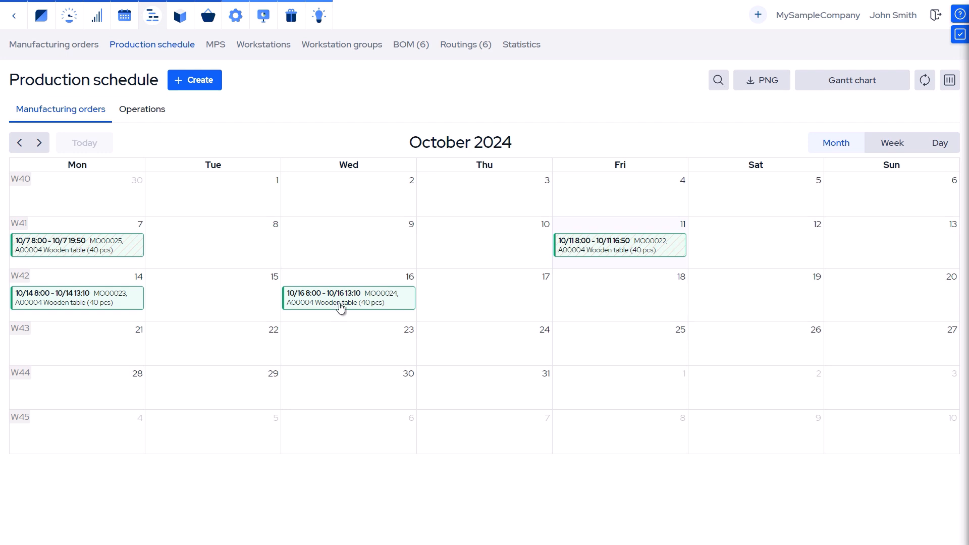
{"action": "left_click", "coordinate": [811, 87]}
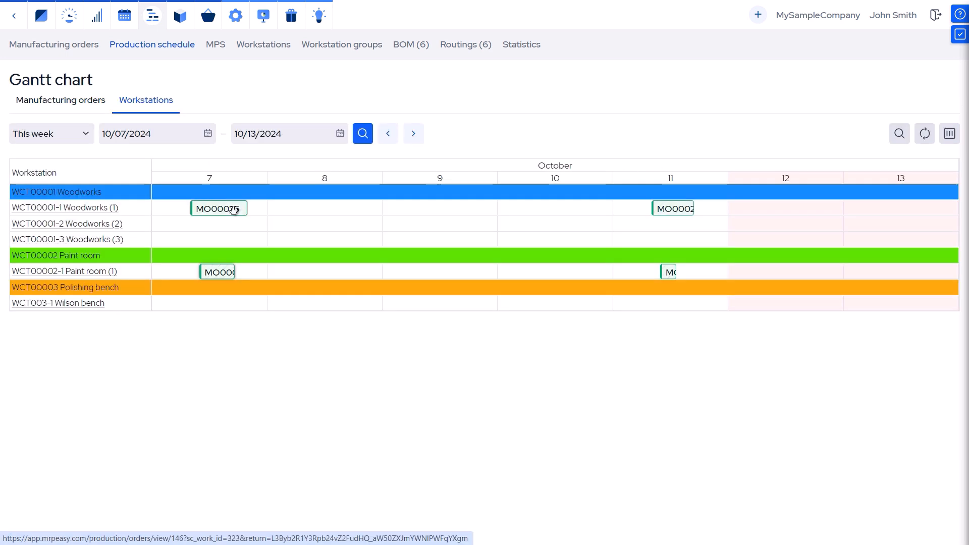
{"action": "left_click_drag", "start_coordinate": [233, 210], "coordinate": [363, 210]}
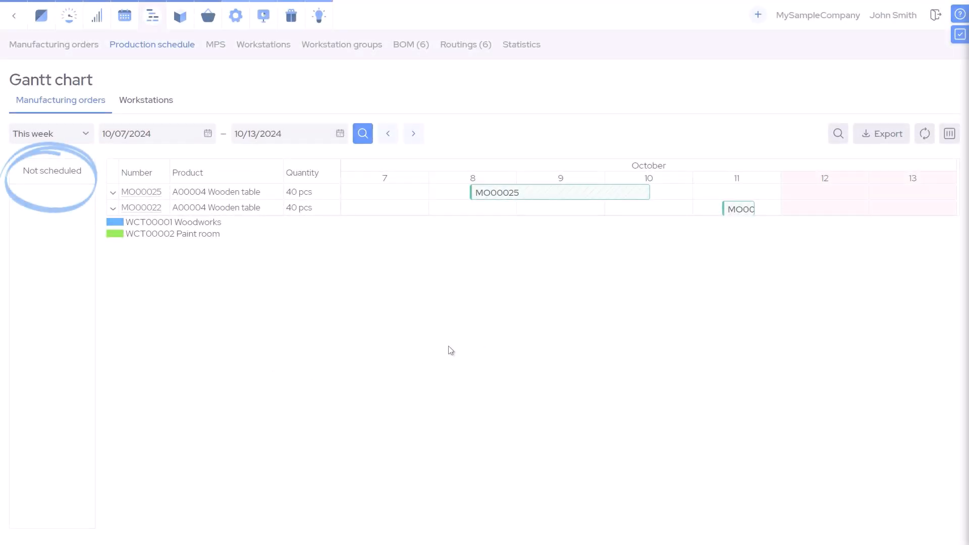
Remove the October 11 Wooden table manufacturing order from the Gantt chart schedule, and reschedule it for 10/10/2024 21:25 using the first available time slot.
{"action": "left_click_drag", "start_coordinate": [727, 208], "coordinate": [47, 217]}
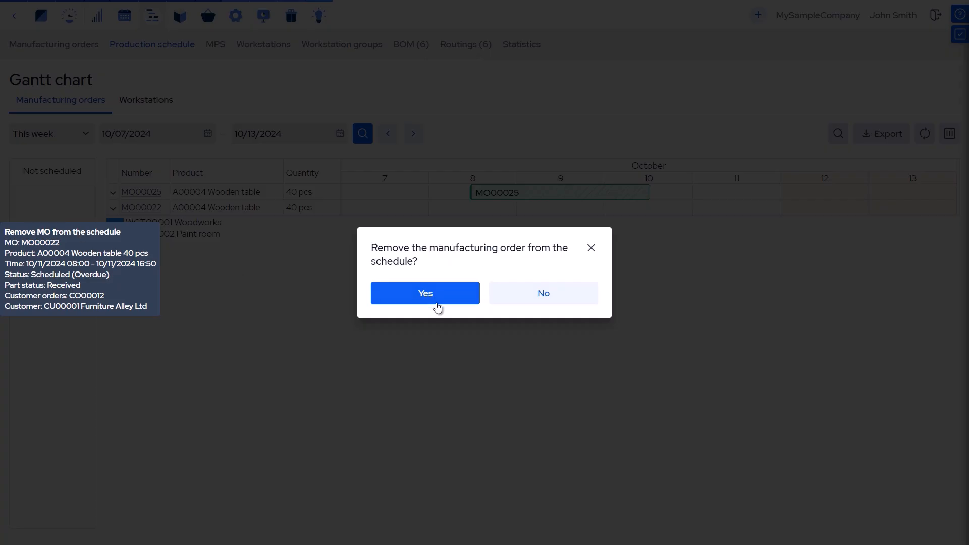
{"action": "left_click", "coordinate": [437, 300]}
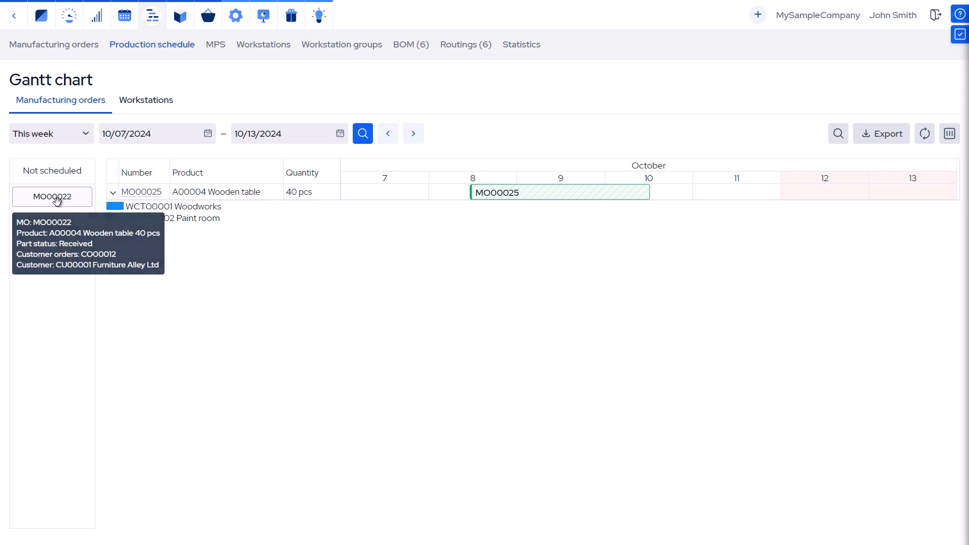
{"action": "left_click_drag", "start_coordinate": [57, 197], "coordinate": [726, 200]}
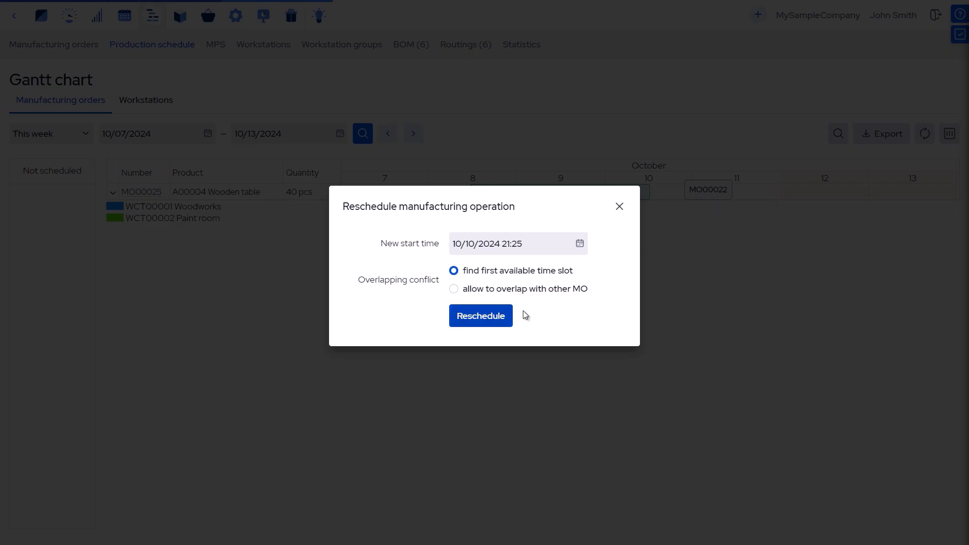
{"action": "left_click", "coordinate": [486, 319]}
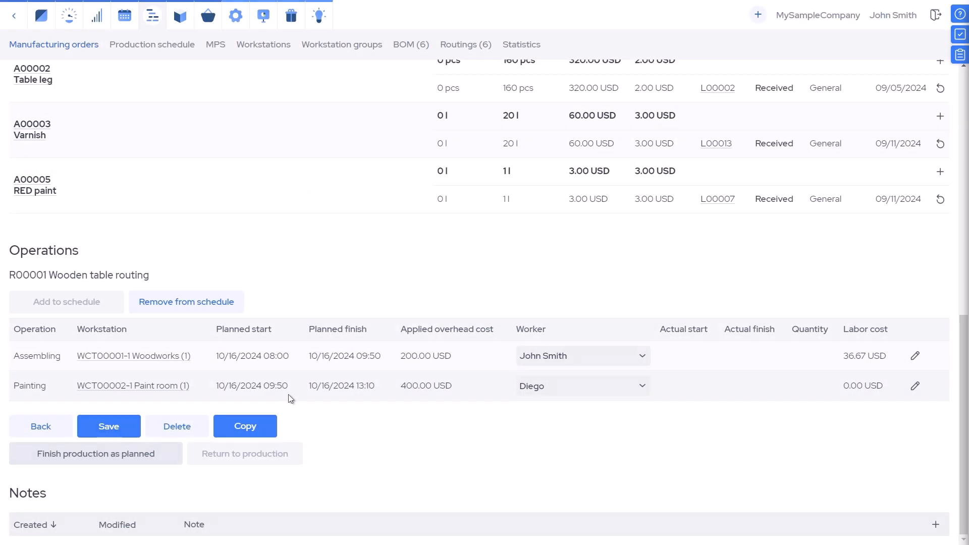
Set the Painting operation's planned start to 10/17/2024 09:50 and planned finish to 10/17/2024 13:10, and save it.
{"action": "left_click", "coordinate": [914, 386]}
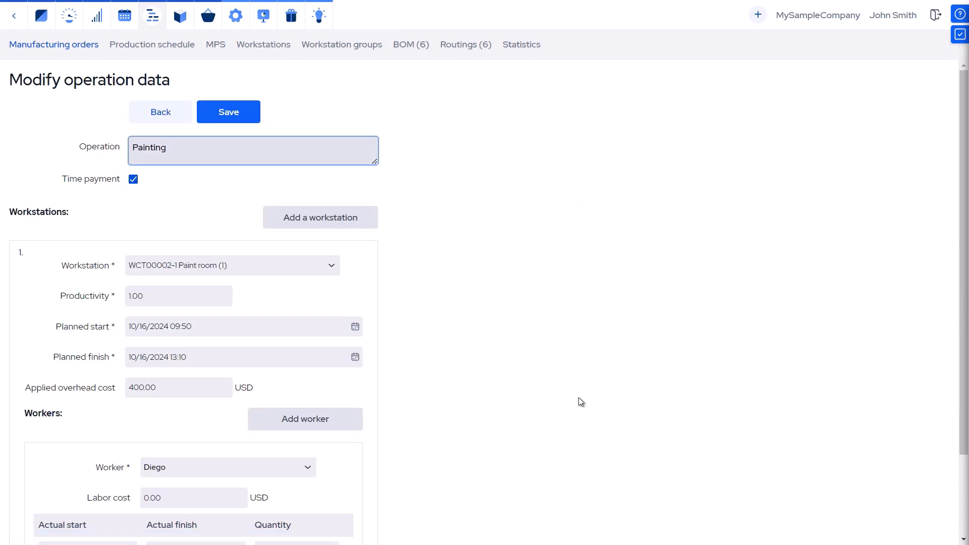
{"action": "left_click", "coordinate": [358, 328]}
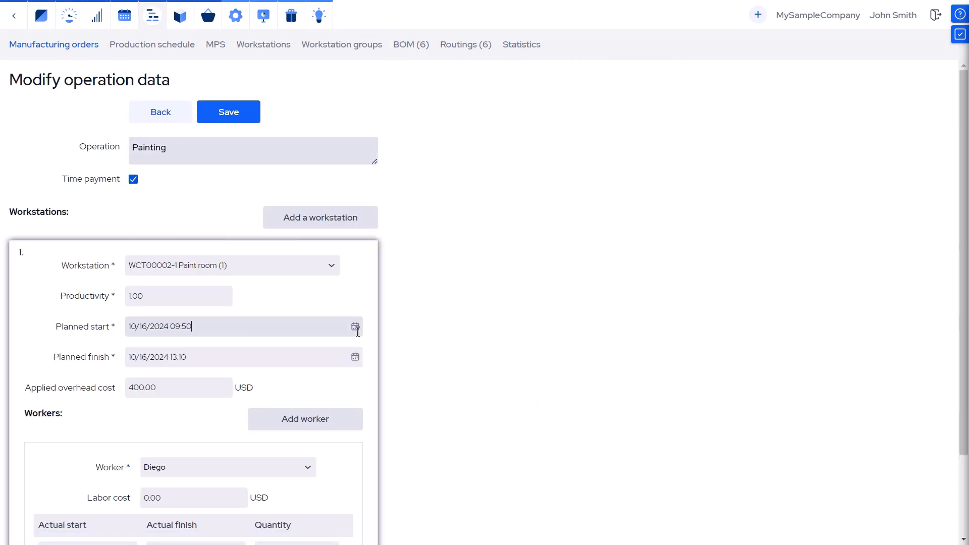
{"action": "left_click", "coordinate": [357, 332]}
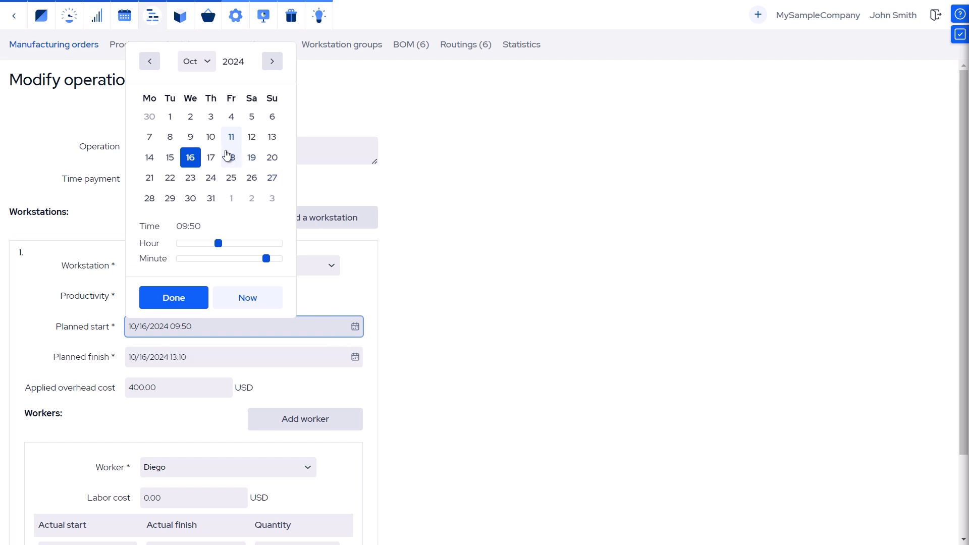
{"action": "left_click", "coordinate": [210, 158]}
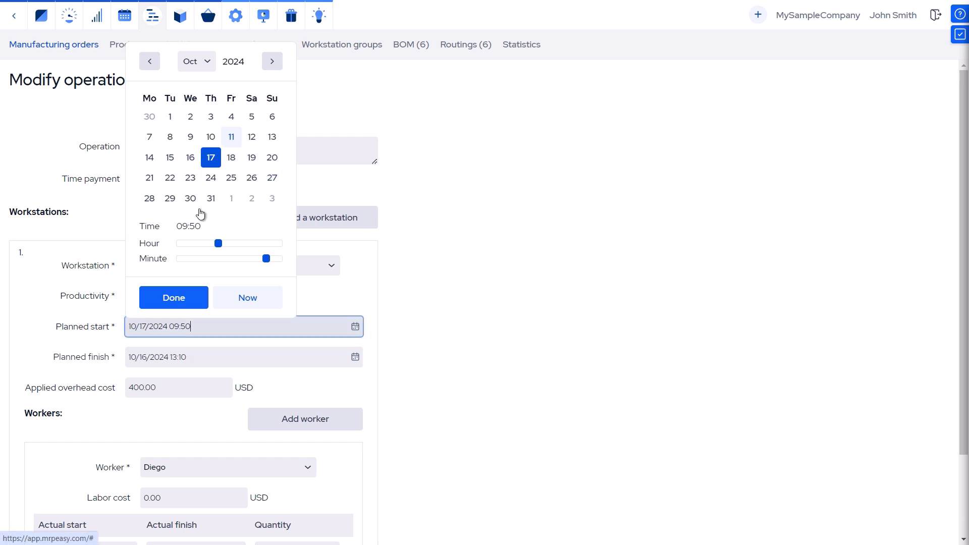
{"action": "left_click", "coordinate": [167, 306]}
{"action": "left_click", "coordinate": [284, 357]}
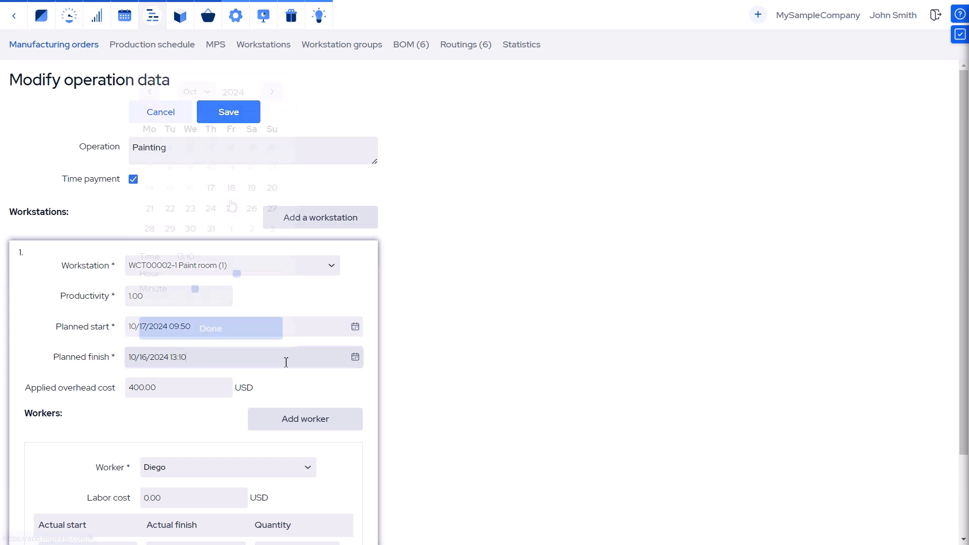
{"action": "left_click", "coordinate": [220, 194]}
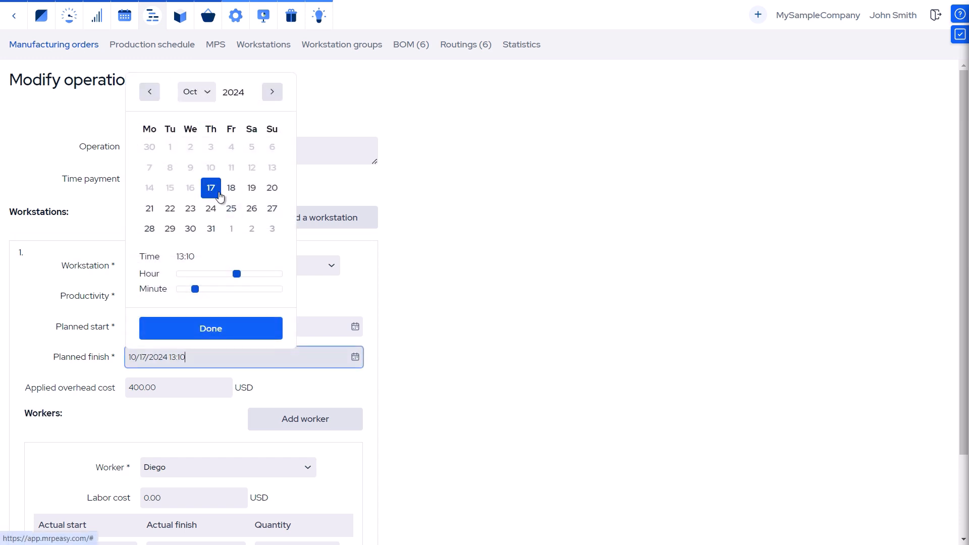
{"action": "left_click", "coordinate": [222, 328]}
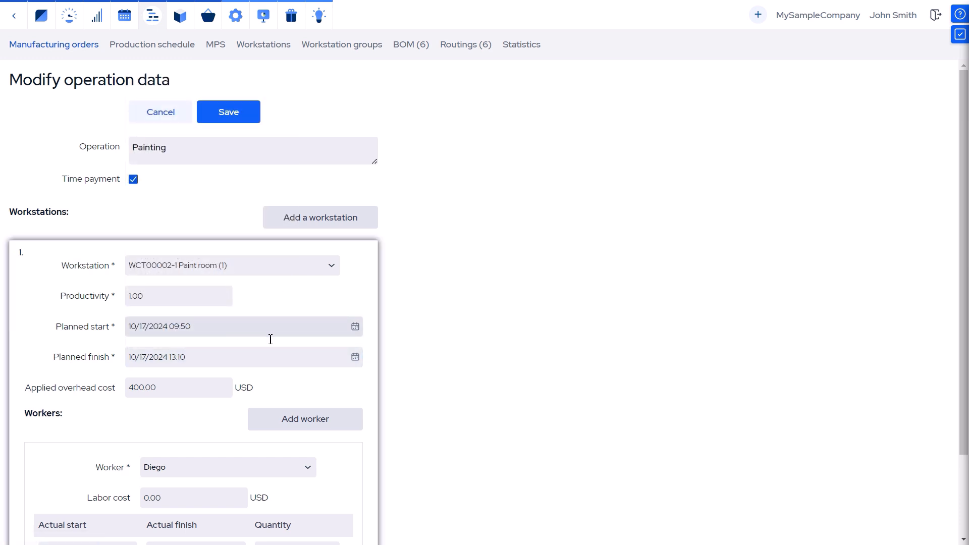
{"action": "left_click", "coordinate": [229, 113]}
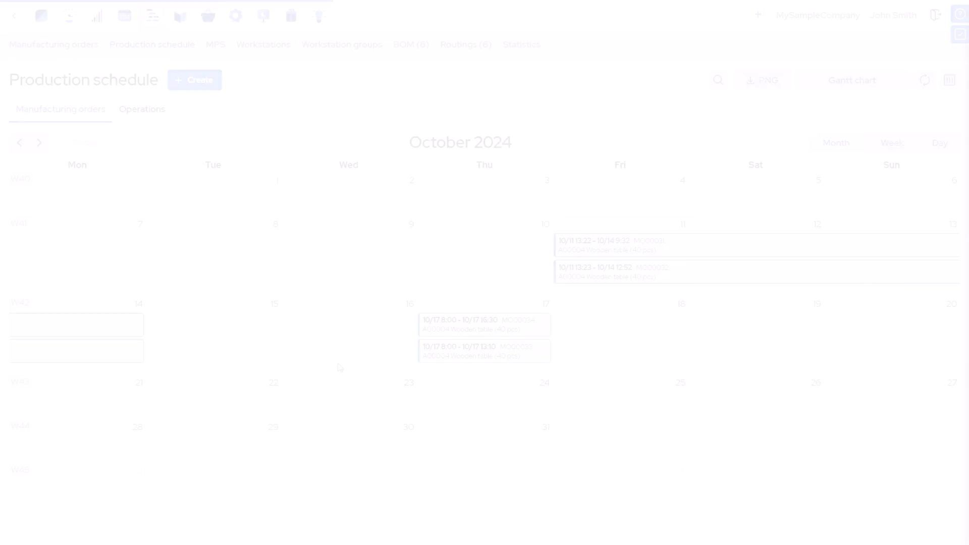
Move the October 17 08:00–13:10 Wooden table manufacturing order to October 15 in the calendar and accept the rebooking.
{"action": "left_click_drag", "start_coordinate": [488, 362], "coordinate": [234, 359]}
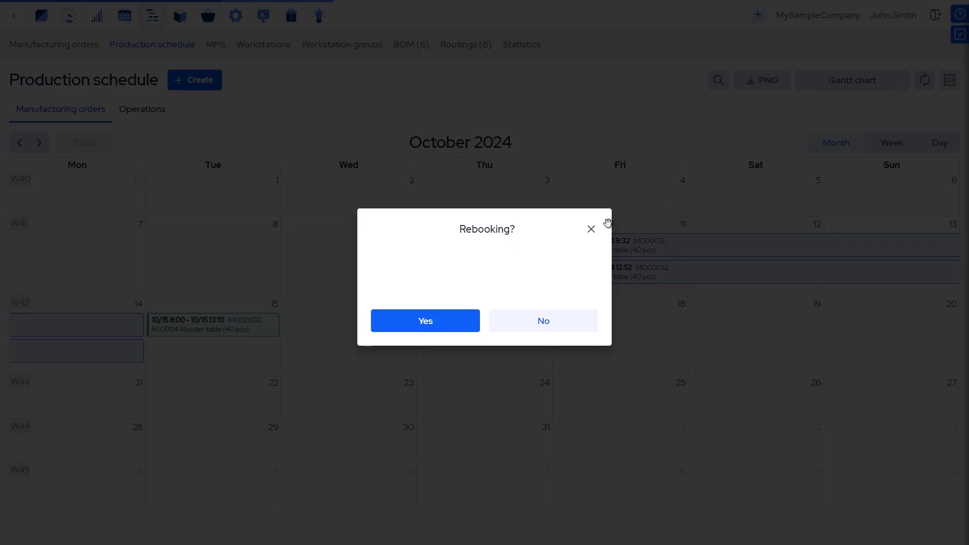
{"action": "left_click", "coordinate": [378, 329]}
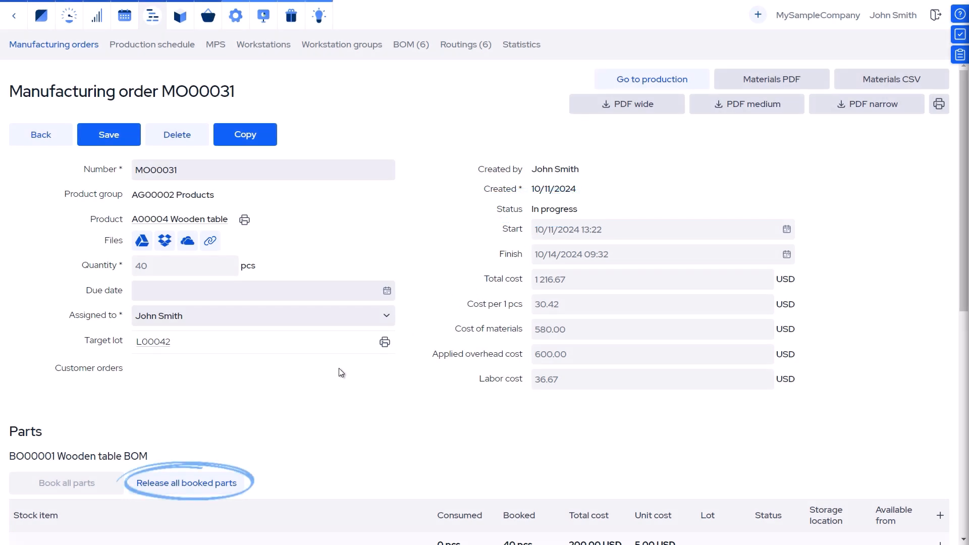
Release all booked parts of the in-progress 40 pcs Wooden table manufacturing order, and book all its parts again.
{"action": "left_click", "coordinate": [191, 482]}
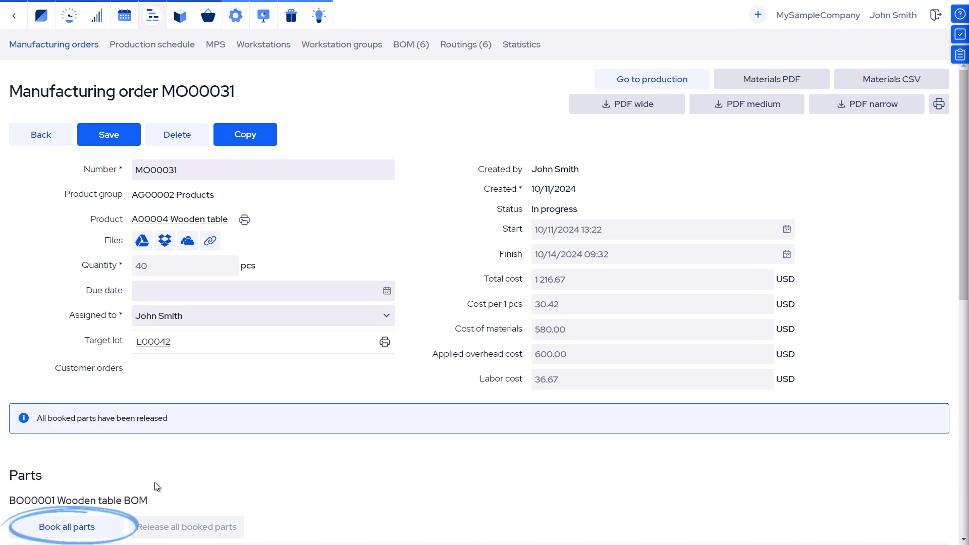
{"action": "left_click", "coordinate": [70, 528]}
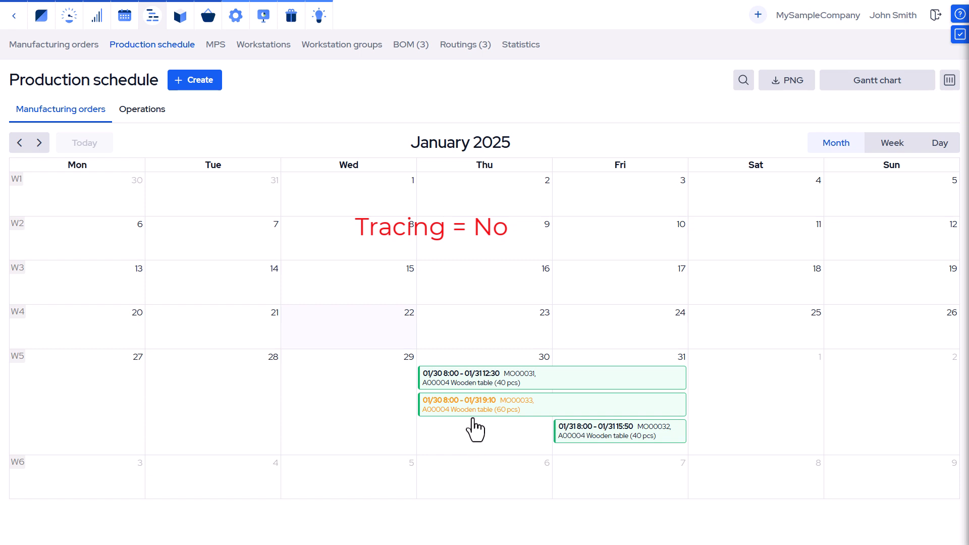
Move the 60 pcs Wooden table manufacturing order from January 30 to January 29 in the calendar.
{"action": "left_click_drag", "start_coordinate": [474, 410], "coordinate": [332, 412]}
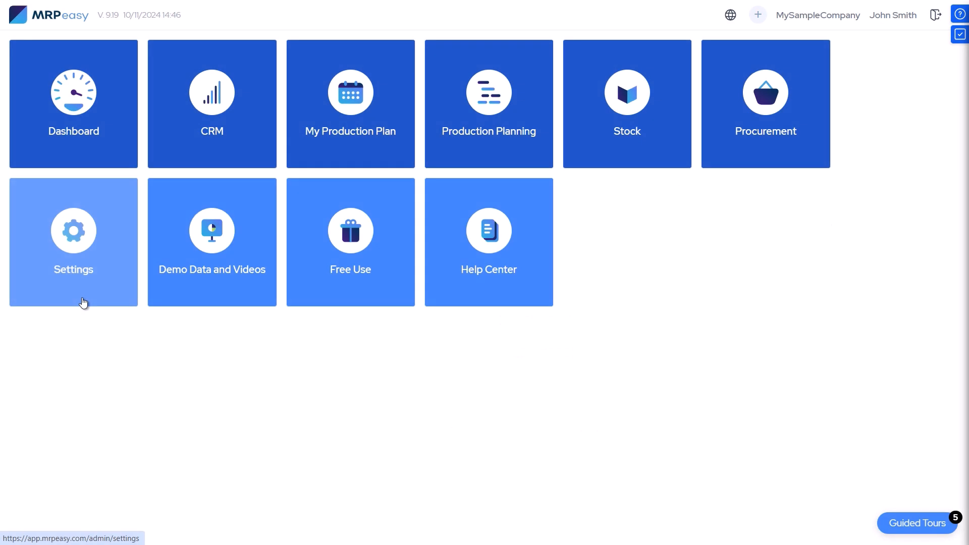
Open the software settings and check the MO partial completion option.
{"action": "left_click", "coordinate": [82, 302]}
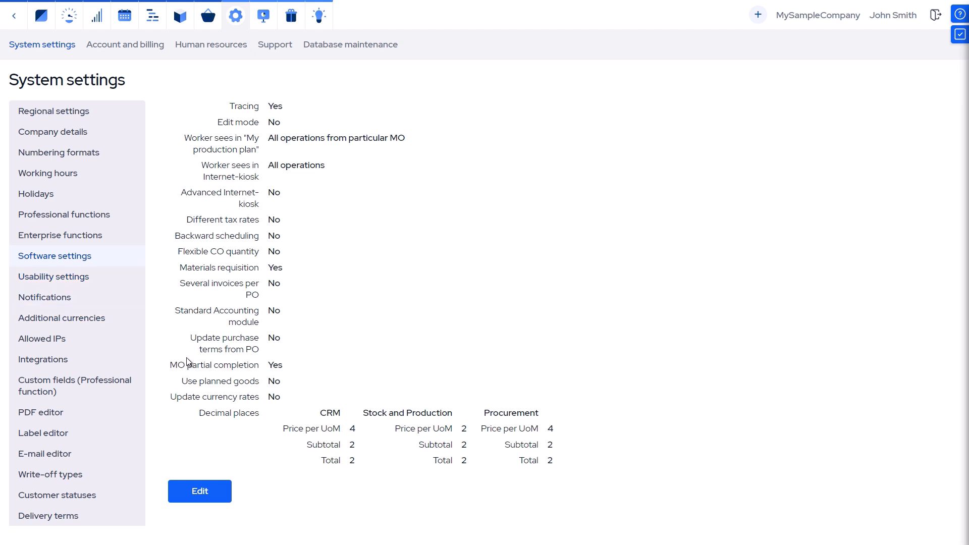
{"action": "mouse_move", "coordinate": [197, 373]}
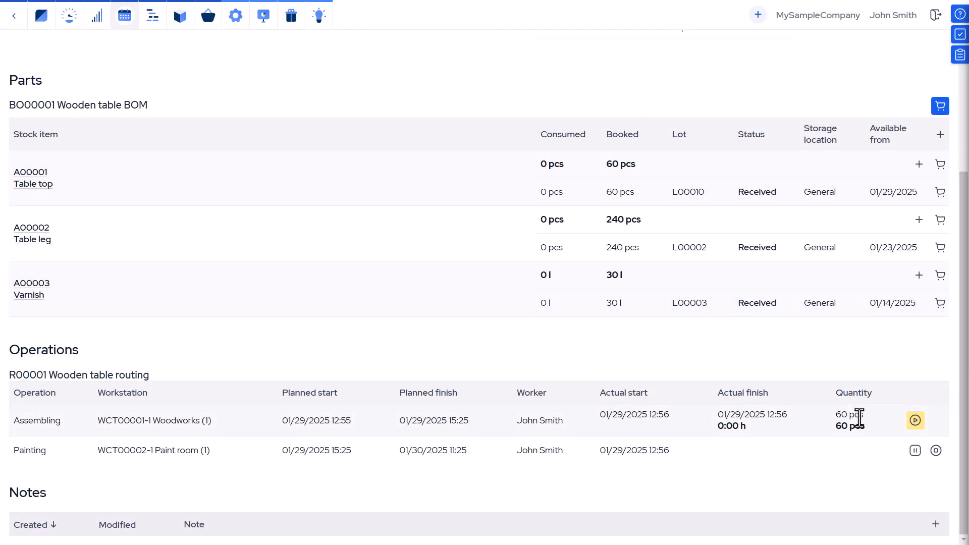
Stop the Painting operation of the 60 pcs Wooden table order, reporting 40 pcs made.
{"action": "left_click", "coordinate": [935, 454]}
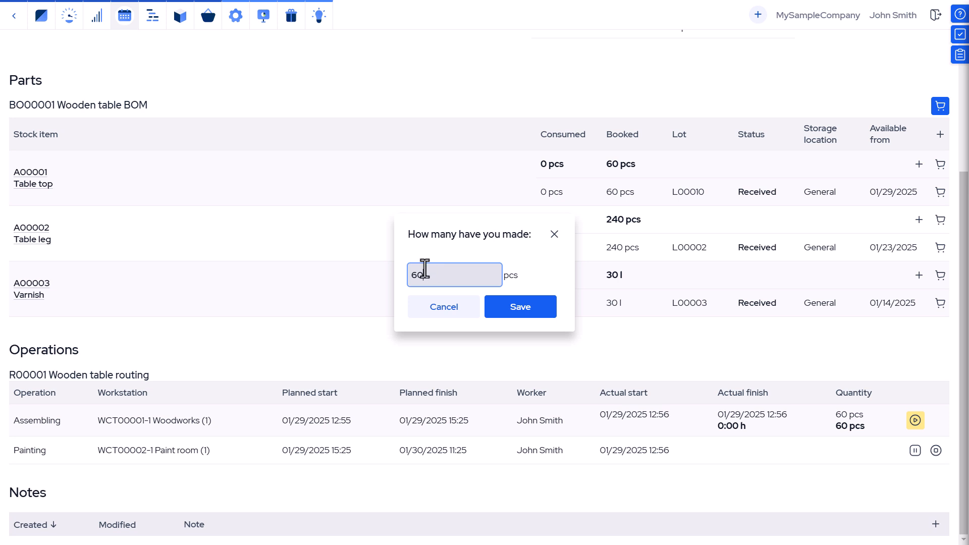
{"action": "key", "text": "BackSpace"}
{"action": "left_click", "coordinate": [500, 314]}
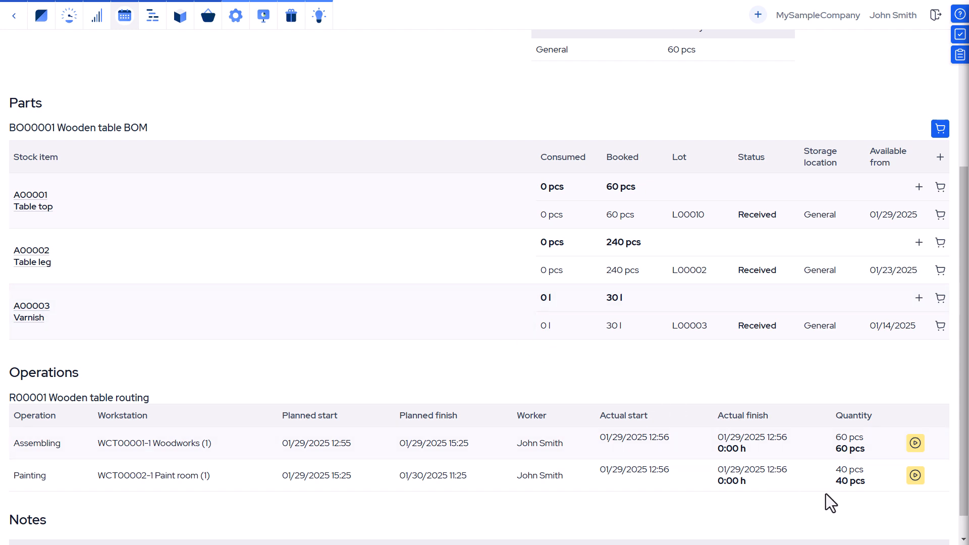
Consume the order's booked parts for 40 pcs of A00004 Wooden table.
{"action": "scroll", "coordinate": [750, 387], "scroll_direction": "up", "scroll_amount": 2}
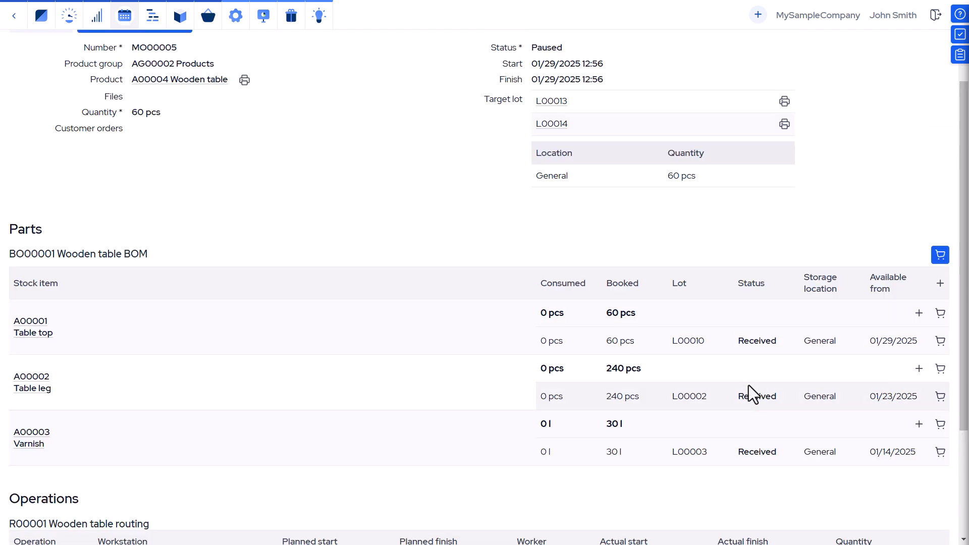
{"action": "left_click", "coordinate": [939, 255]}
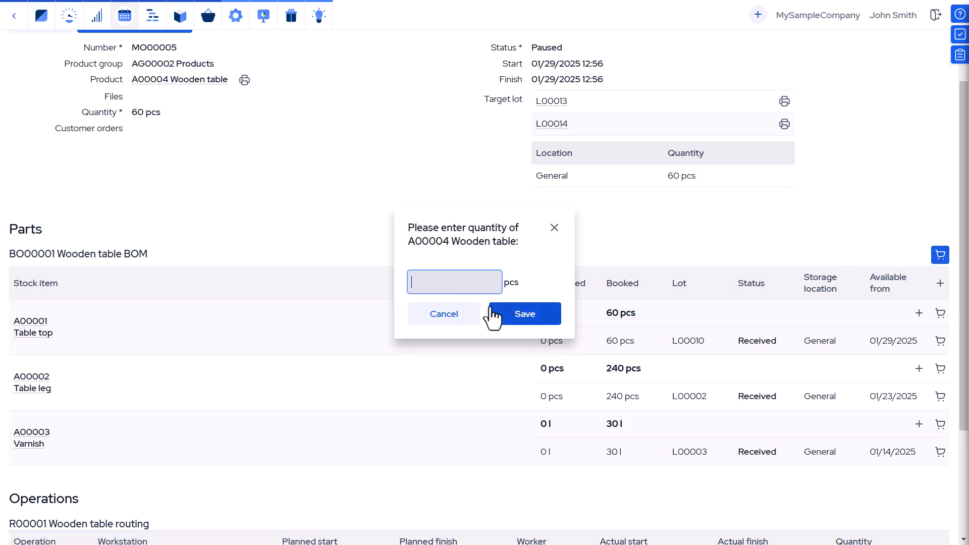
{"action": "type", "text": "4"}
{"action": "key", "text": "BackSpace"}
{"action": "type", "text": "60"}
{"action": "left_click", "coordinate": [507, 323]}
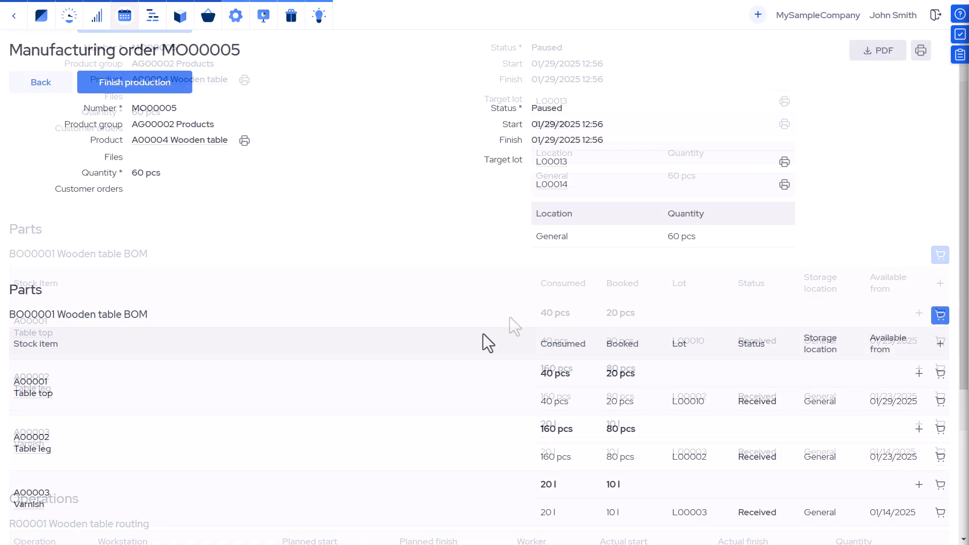
Finish production of the paused Wooden table manufacturing order and release its unused parts.
{"action": "left_click", "coordinate": [106, 85]}
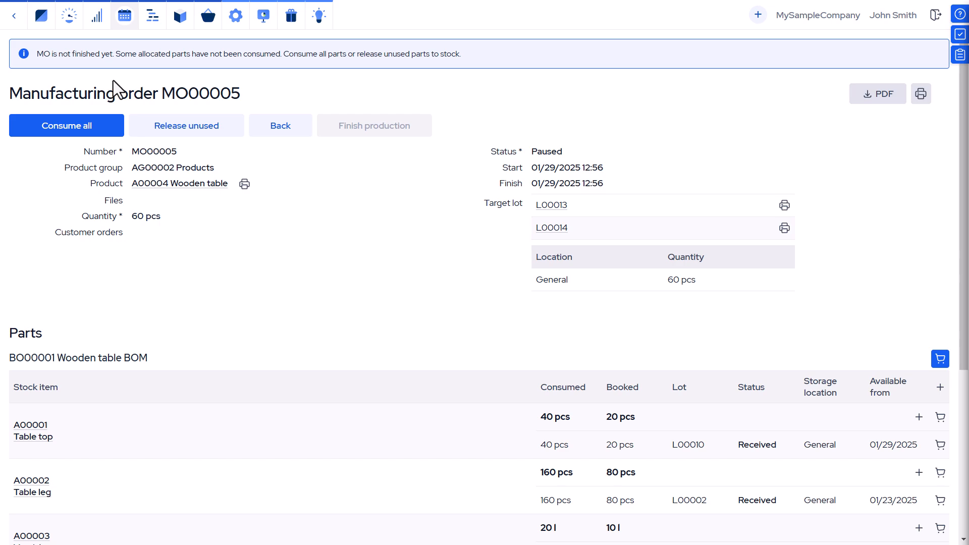
{"action": "left_click", "coordinate": [199, 135]}
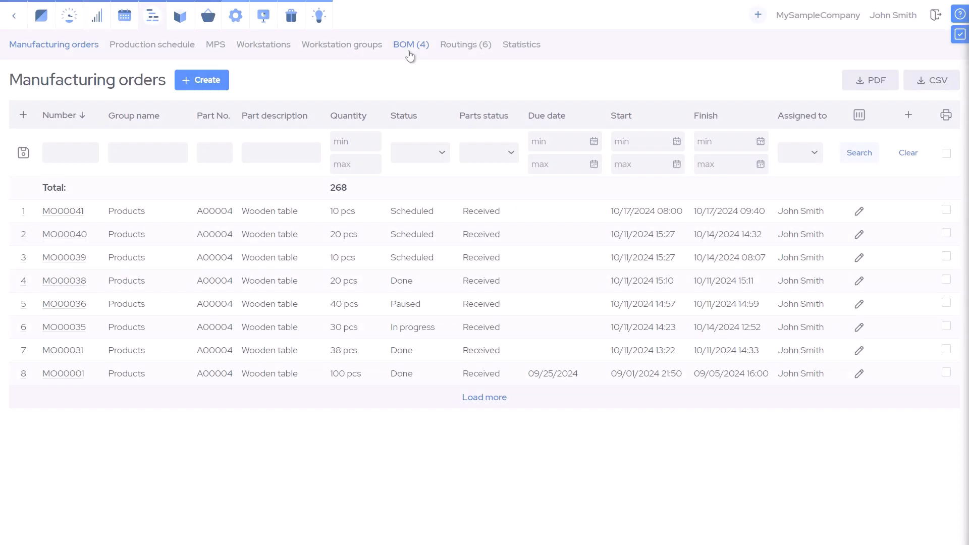
Set the A00003 Varnish quantity to 1 l in the BO00001 Wooden table BOM and save the BOM.
{"action": "left_click", "coordinate": [409, 50]}
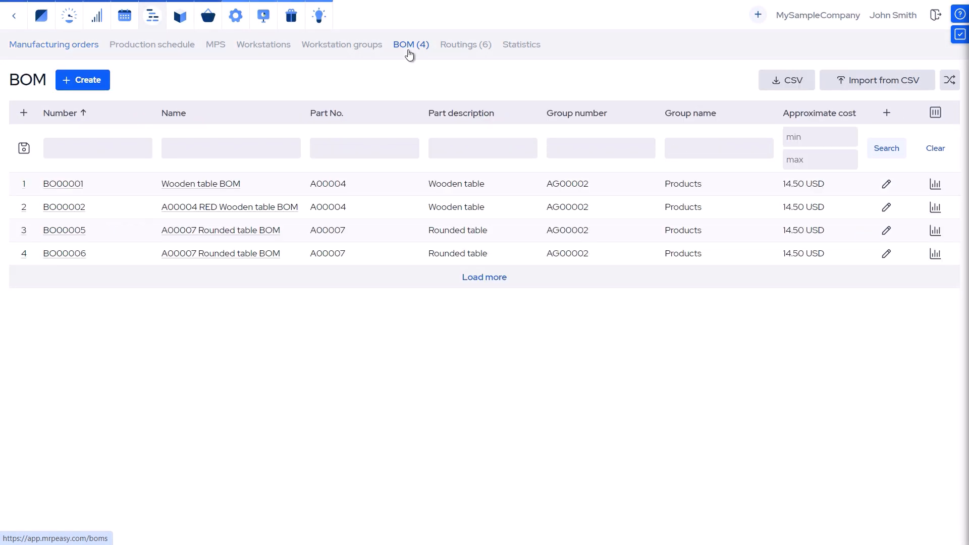
{"action": "left_click", "coordinate": [222, 185]}
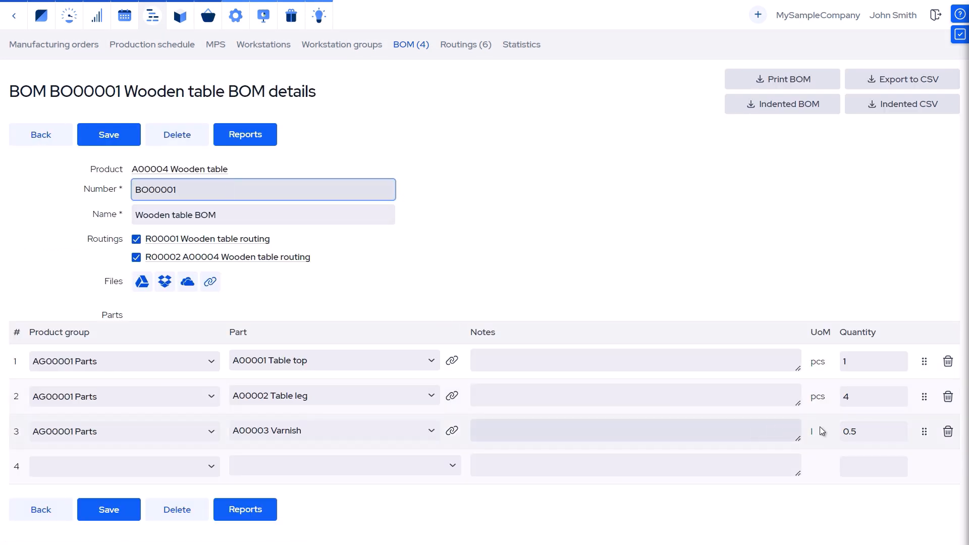
{"action": "left_click_drag", "start_coordinate": [869, 432], "coordinate": [835, 437]}
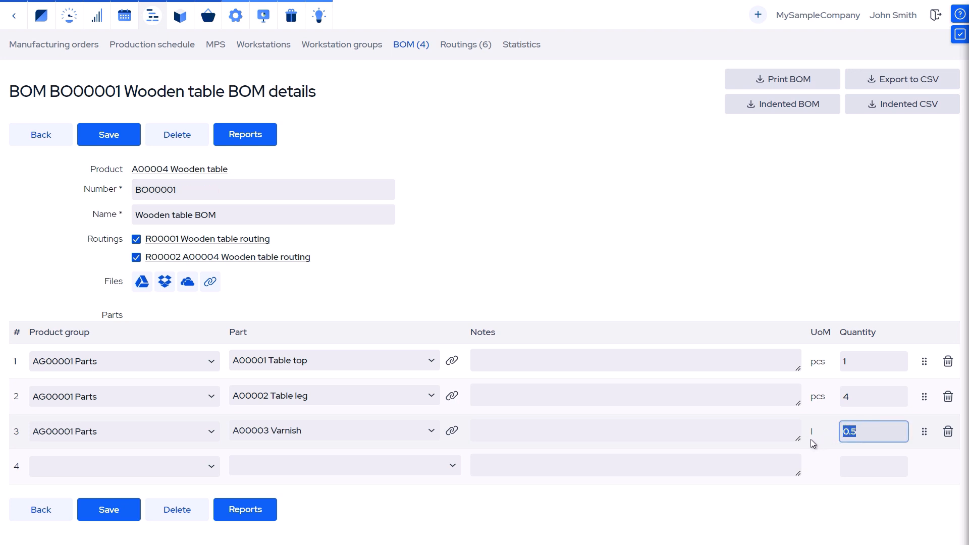
{"action": "type", "text": "1"}
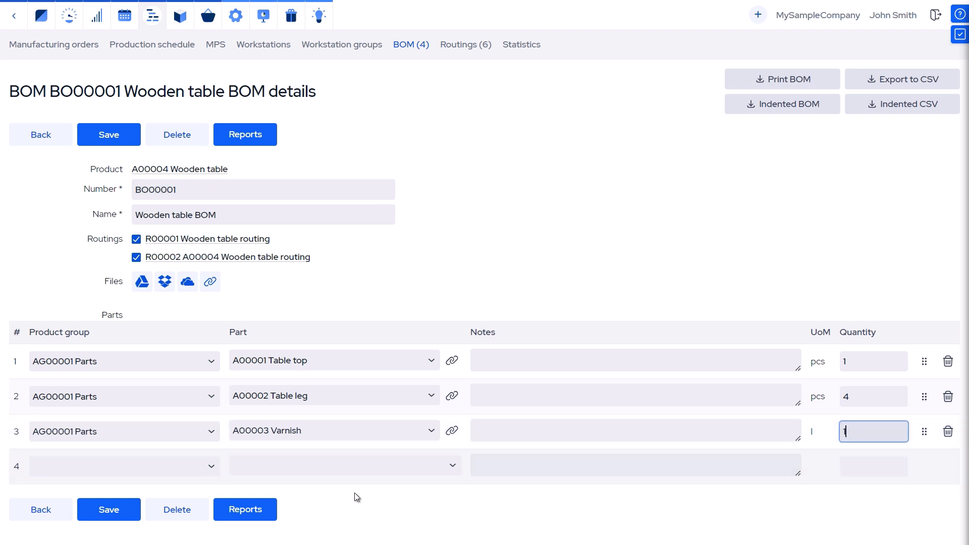
{"action": "left_click", "coordinate": [117, 511]}
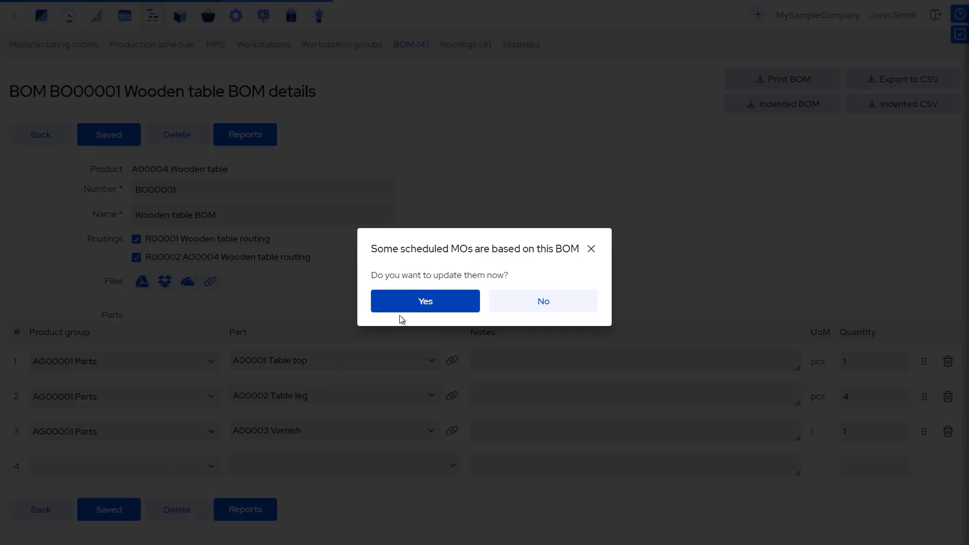
Accept updating the manufacturing orders based on the changed BOM, and update and confirm all of them automatically.
{"action": "left_click", "coordinate": [413, 303]}
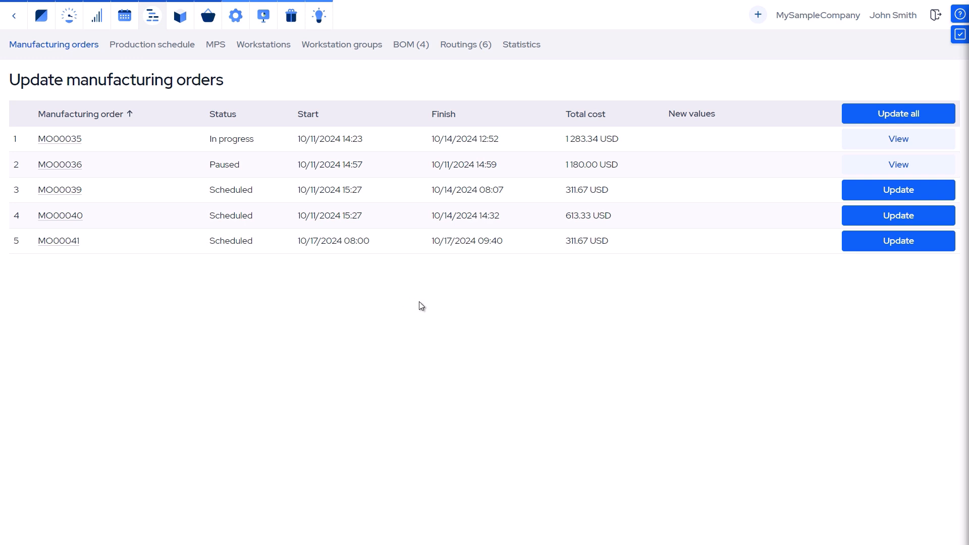
{"action": "left_click", "coordinate": [860, 112]}
{"action": "left_click", "coordinate": [456, 293]}
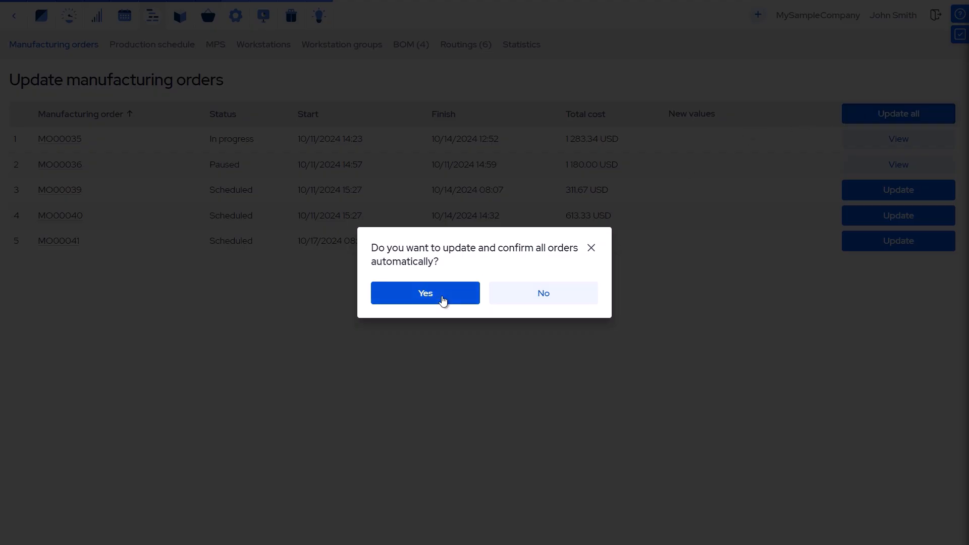